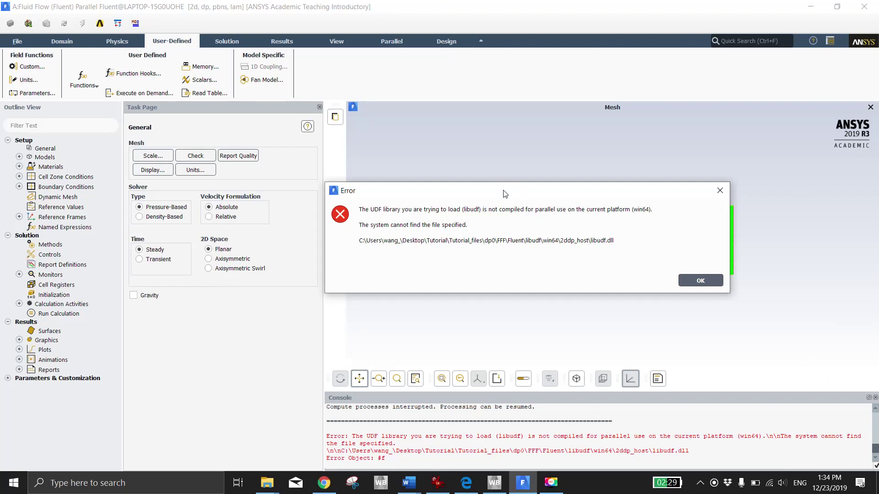
# Dismiss the error message about the libudf UDF library
pyautogui.moveTo(504, 194); pyautogui.dragTo(412, 204)
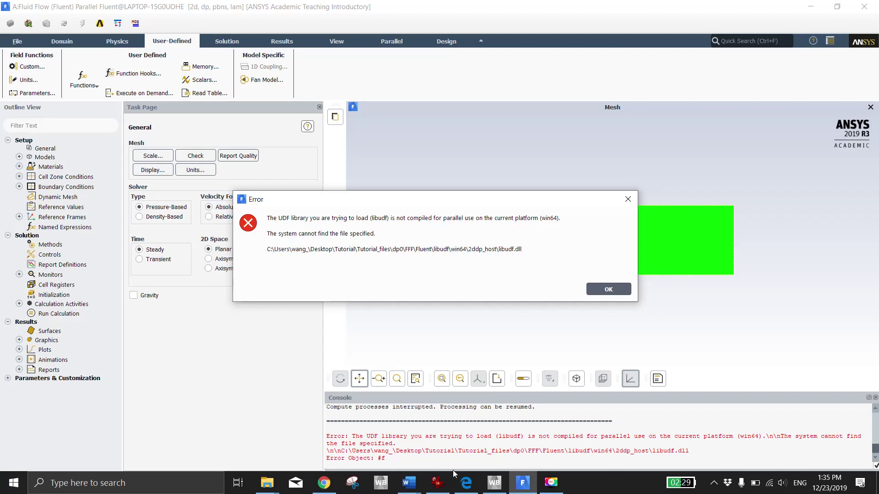
pyautogui.click(495, 482)
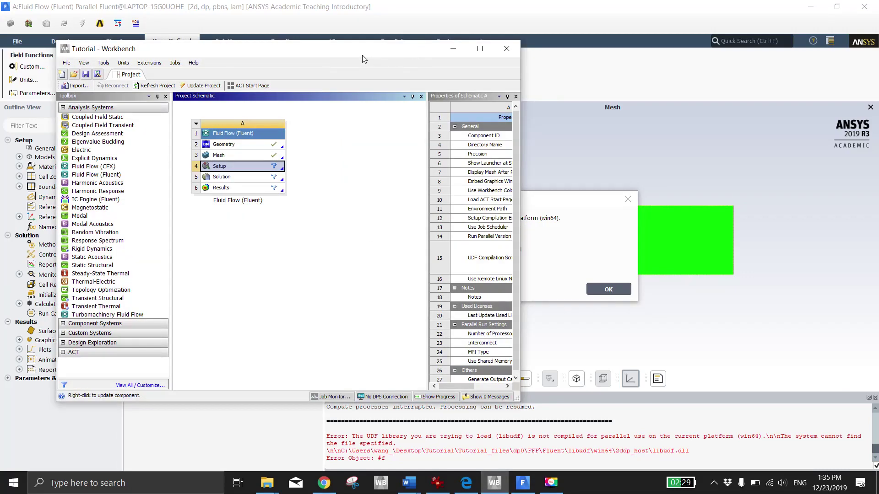
pyautogui.click(302, 5)
pyautogui.moveTo(391, 197); pyautogui.dragTo(426, 182)
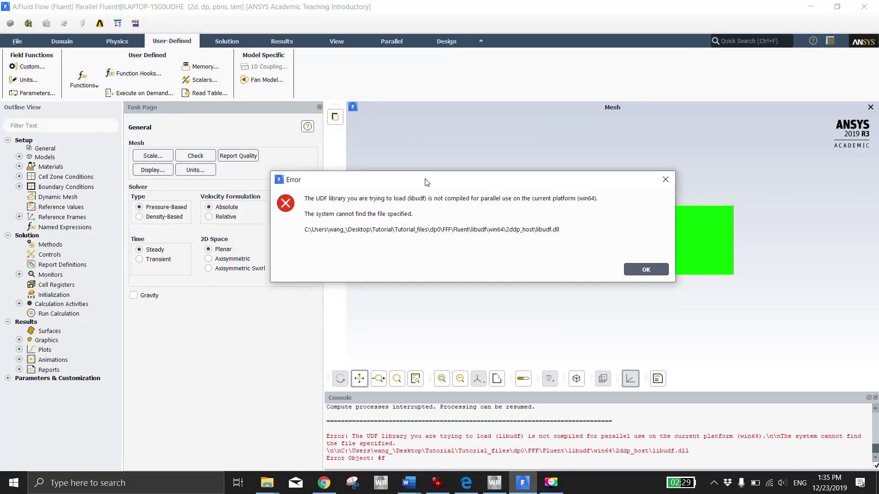
pyautogui.click(631, 273)
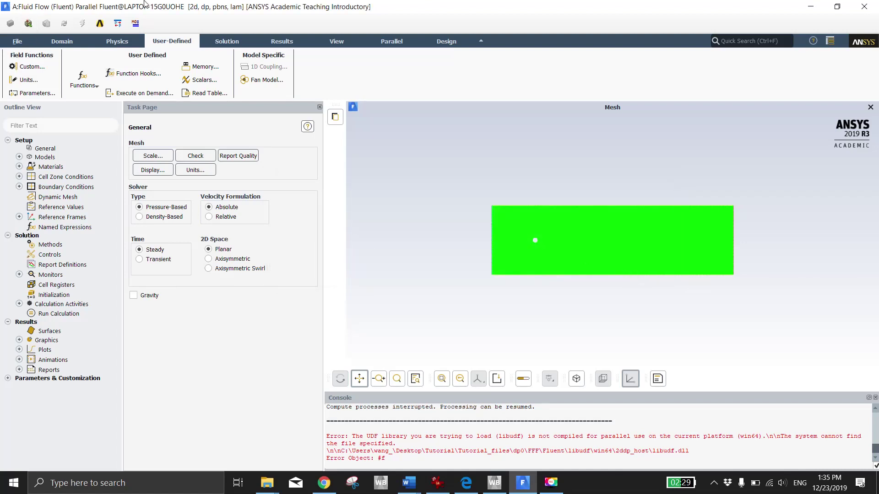
# Export the Fluent case to the Desktop under the file name case, written as a binary file
pyautogui.click(15, 41)
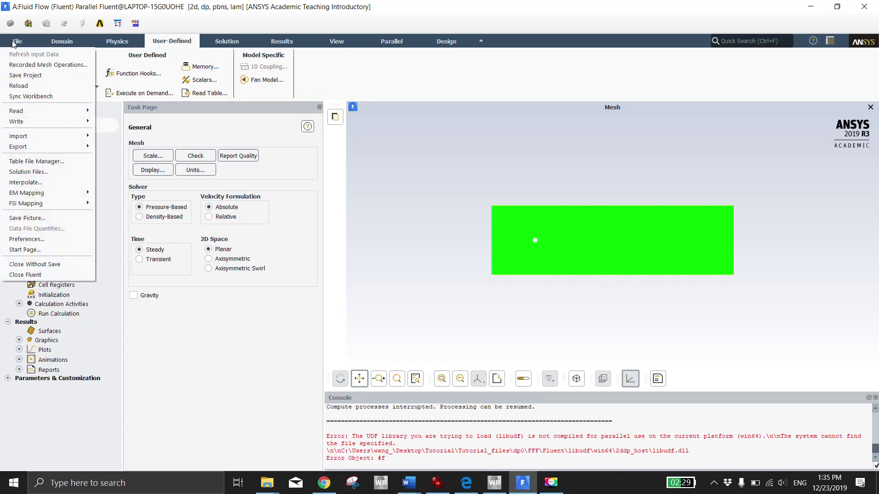
pyautogui.moveTo(72, 147)
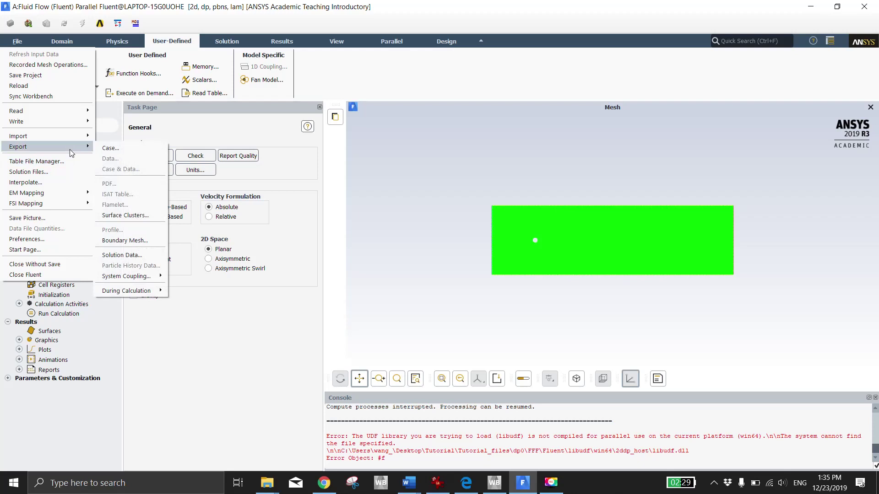
pyautogui.click(101, 150)
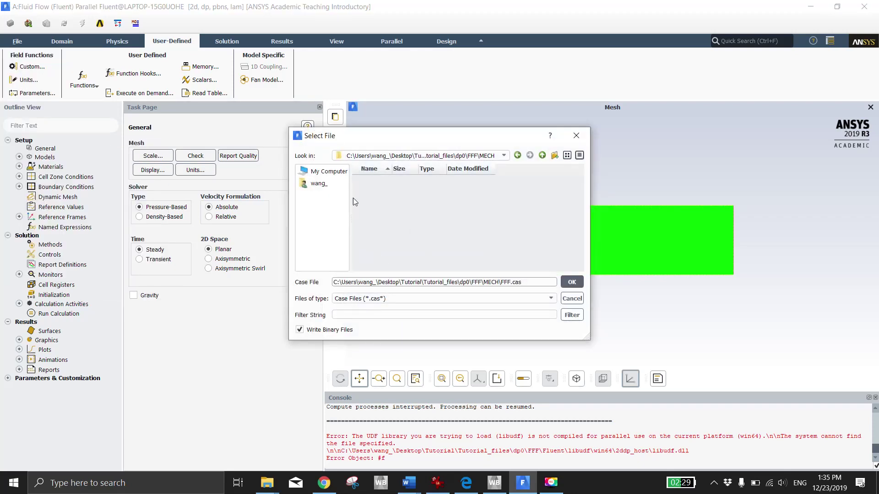
pyautogui.click(319, 183)
pyautogui.doubleClick(376, 211)
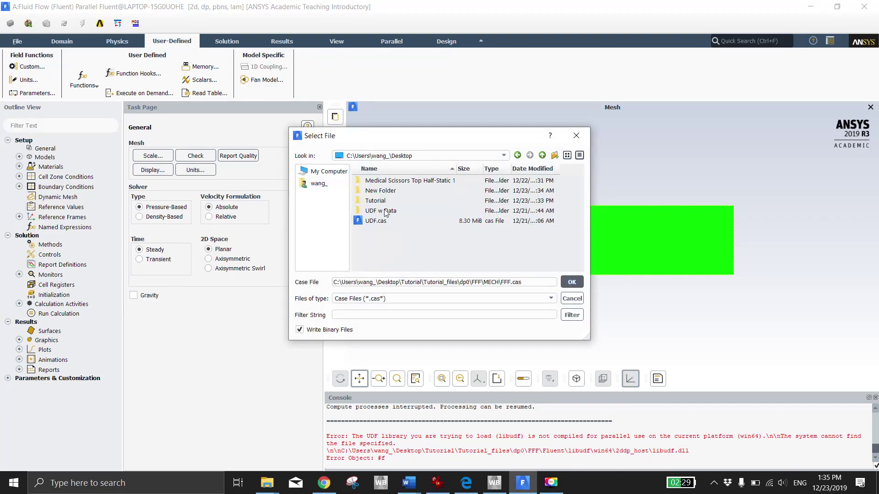
pyautogui.moveTo(549, 283); pyautogui.dragTo(158, 252)
pyautogui.write('case')
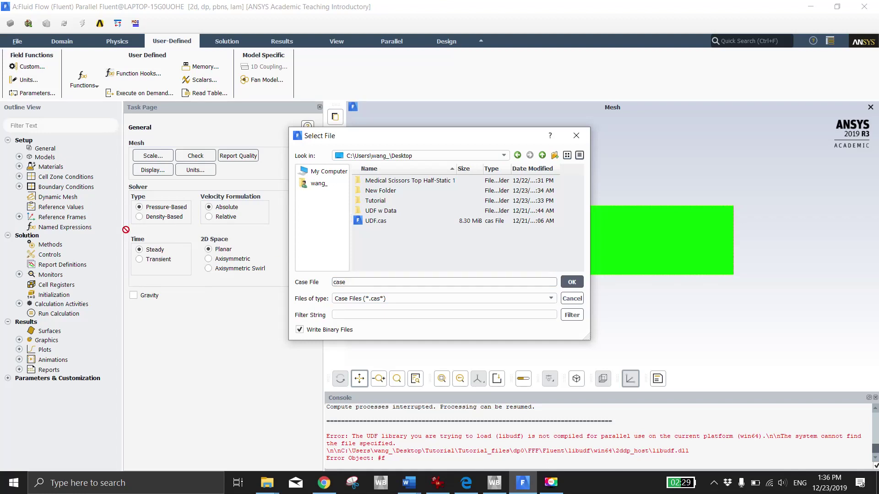
pyautogui.press('Return')
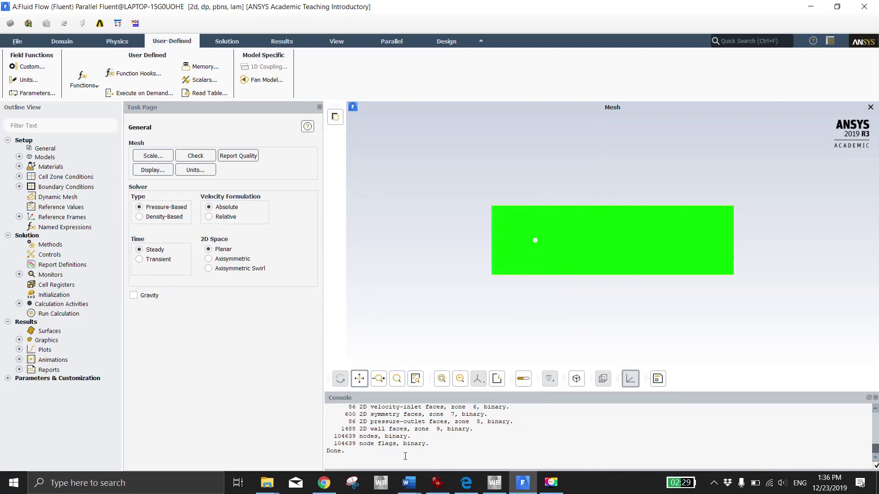
# Quit Fluent and confirm closing the application
pyautogui.moveTo(412, 456); pyautogui.dragTo(366, 455)
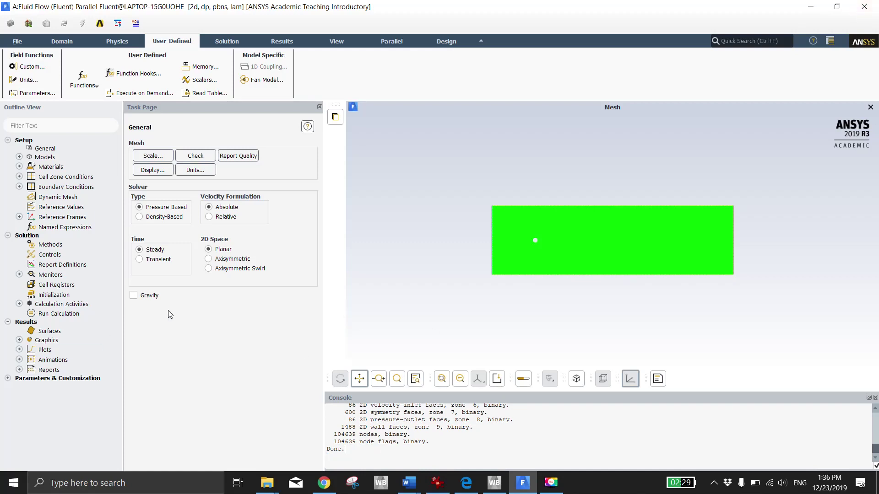
pyautogui.click(864, 6)
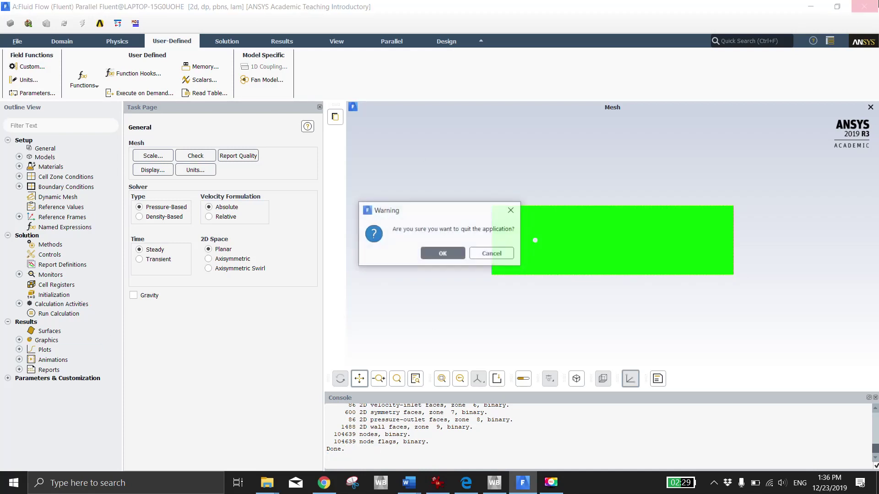
pyautogui.click(443, 252)
# Find and open the x86_x64 Cross Tools Command Prompt for VS 2019
pyautogui.click(13, 482)
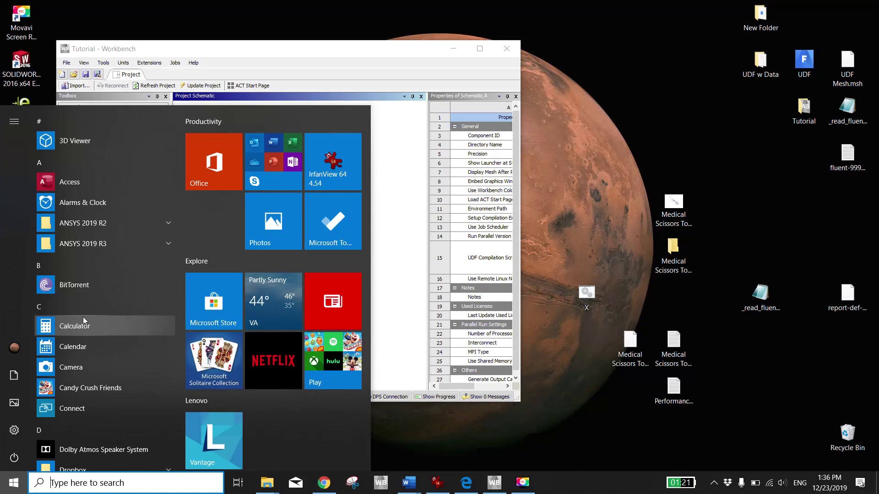
pyautogui.write('cr')
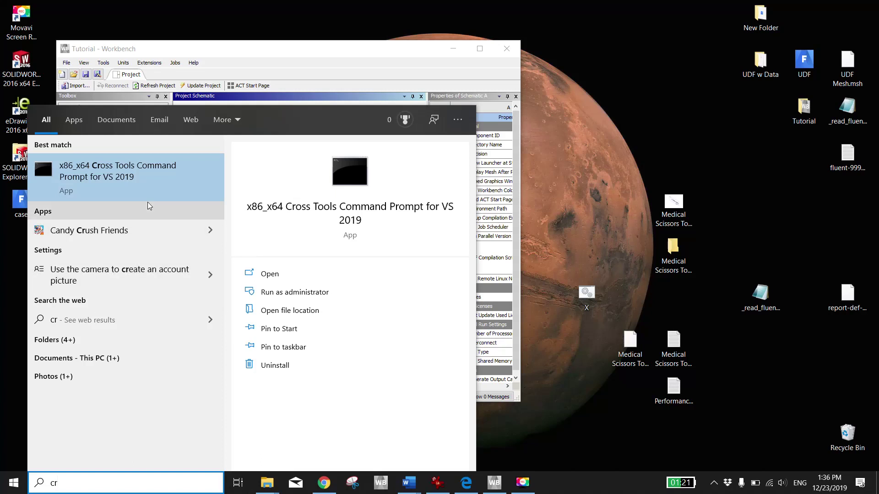
pyautogui.click(89, 189)
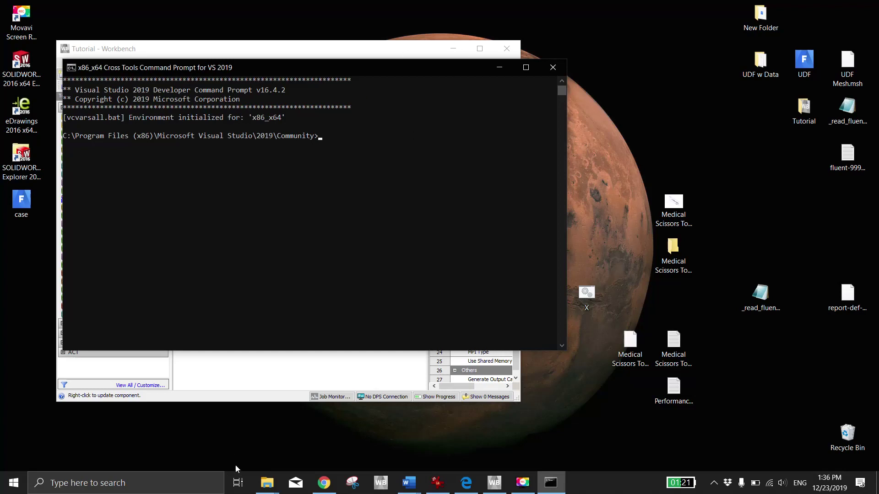
# In File Explorer, browse to the ANSYS Student folder under C:\Program Files\ANSYS Inc
pyautogui.click(267, 483)
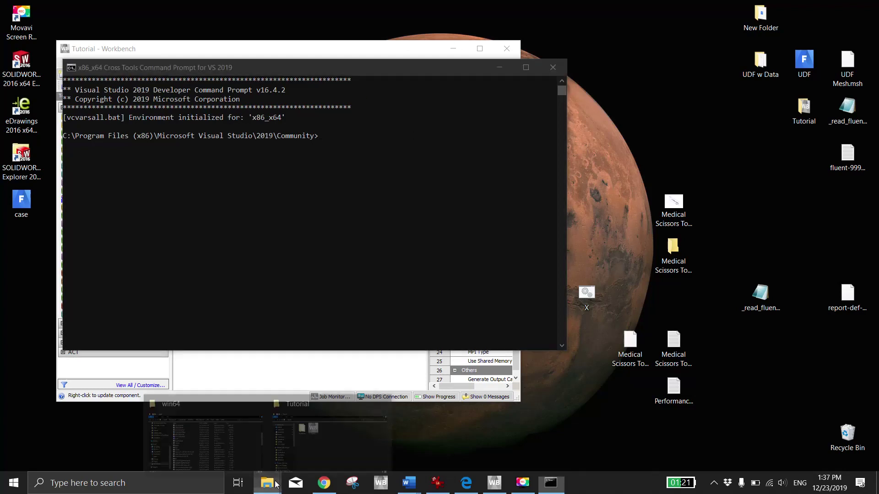
pyautogui.click(233, 456)
pyautogui.click(215, 321)
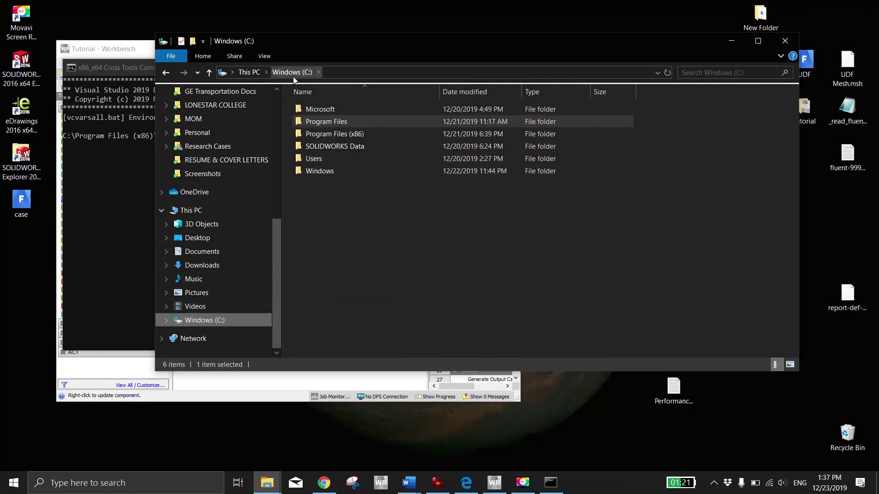
pyautogui.doubleClick(353, 125)
pyautogui.doubleClick(357, 122)
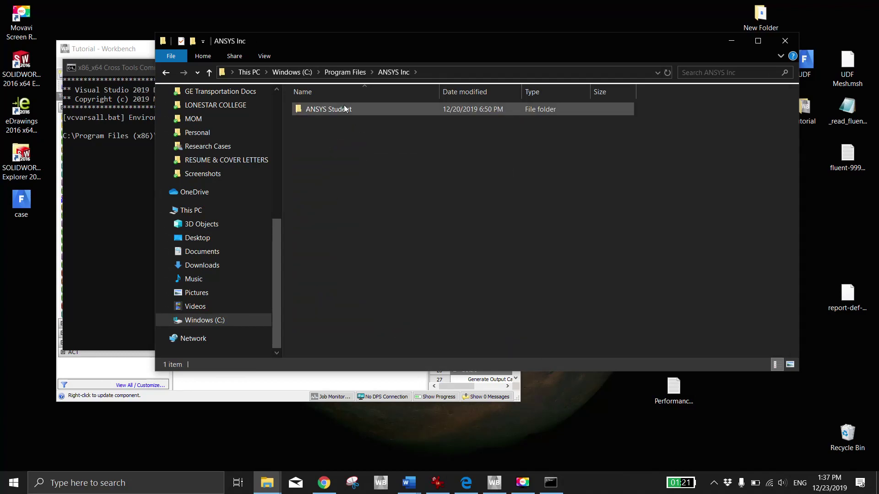
pyautogui.doubleClick(344, 108)
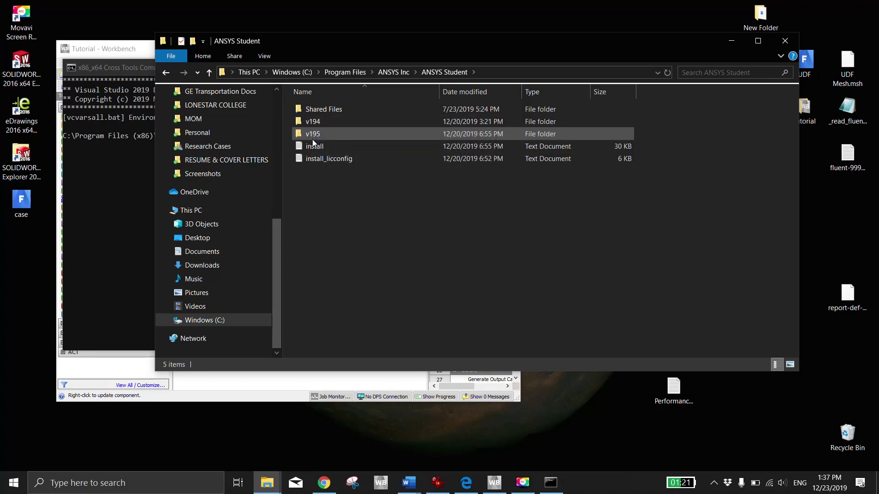
# Browse from ANSYS Student into v195\fluent\ntbin\win64 and locate the fluent application
pyautogui.moveTo(315, 138)
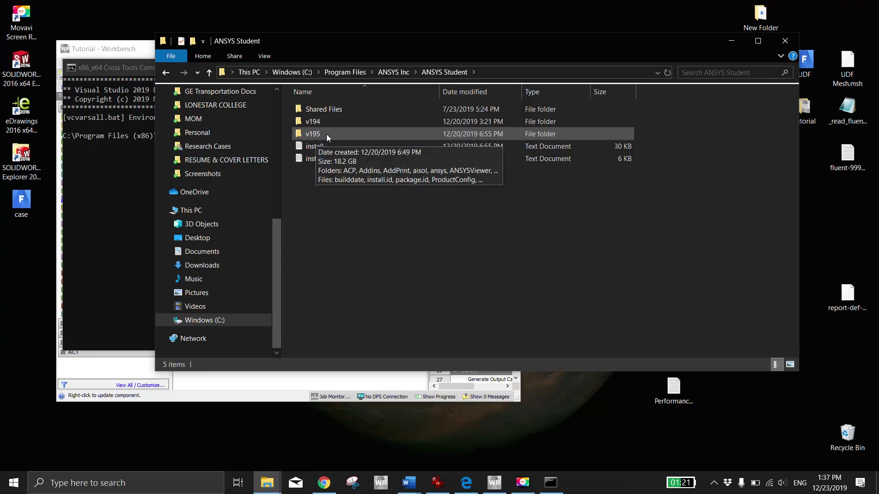
pyautogui.doubleClick(327, 134)
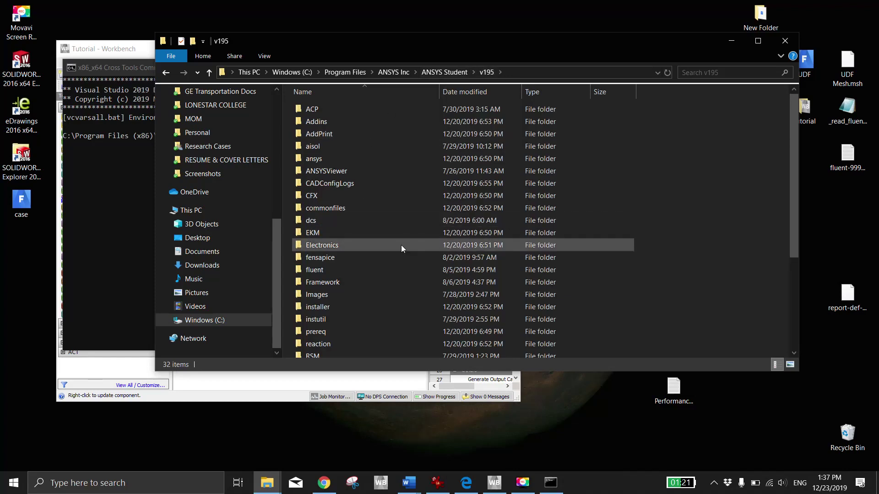
pyautogui.scroll(-3, 401, 245)
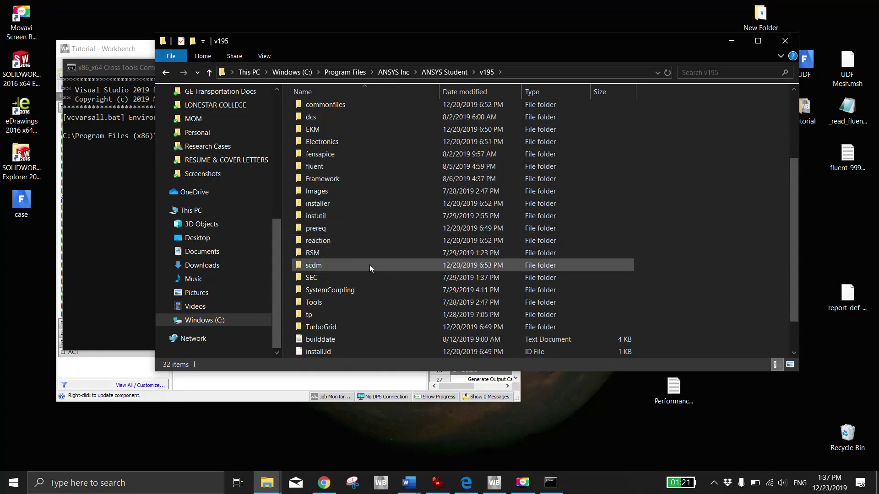
pyautogui.doubleClick(346, 167)
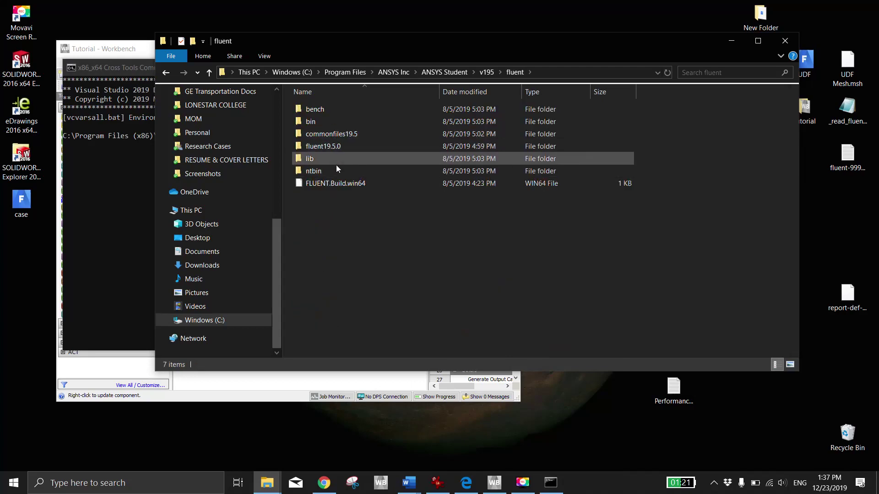
pyautogui.click(336, 168)
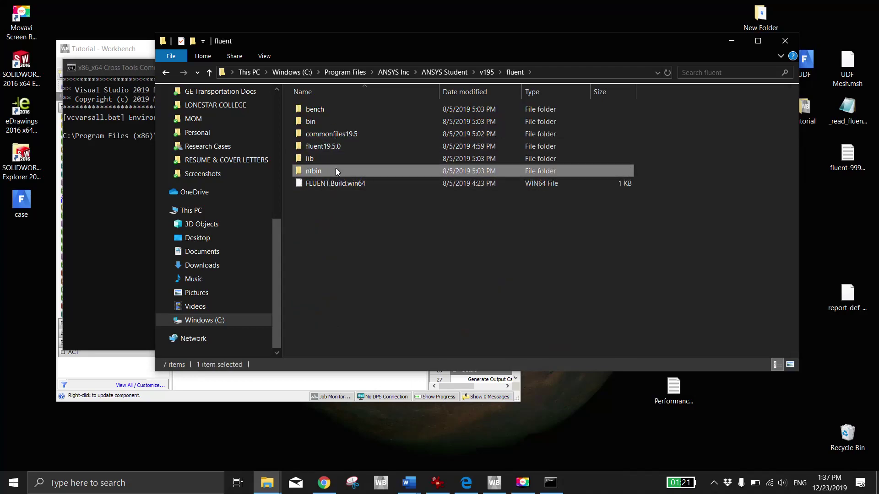
pyautogui.doubleClick(336, 171)
pyautogui.doubleClick(323, 104)
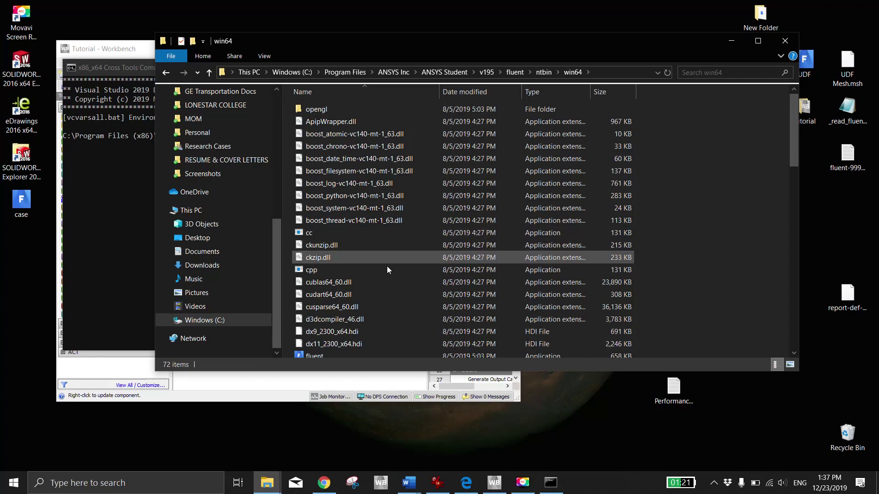
pyautogui.scroll(-3, 380, 279)
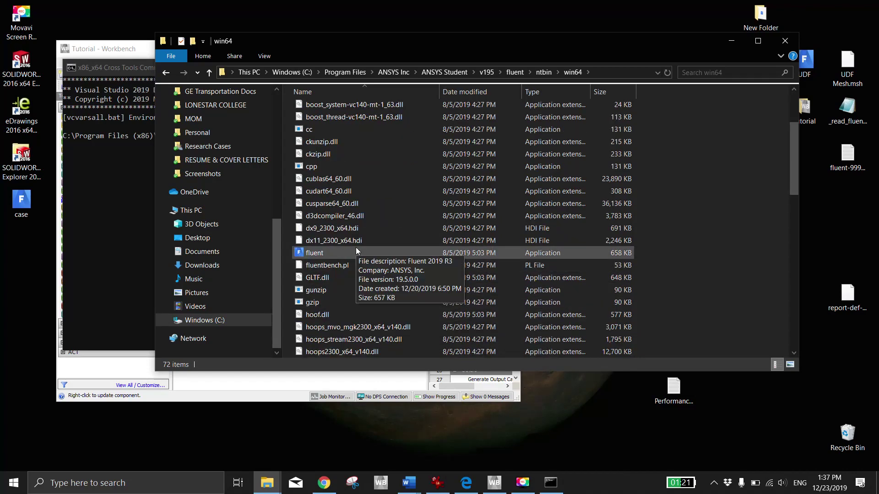
pyautogui.click(334, 252)
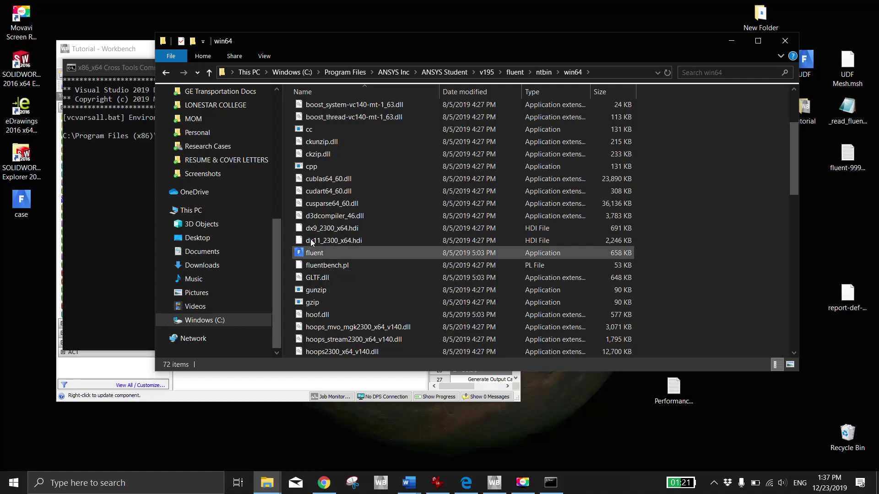
# Switch to the VS 2019 command prompt, go to the root of C: with cd\, and change into Program Files
pyautogui.click(115, 175)
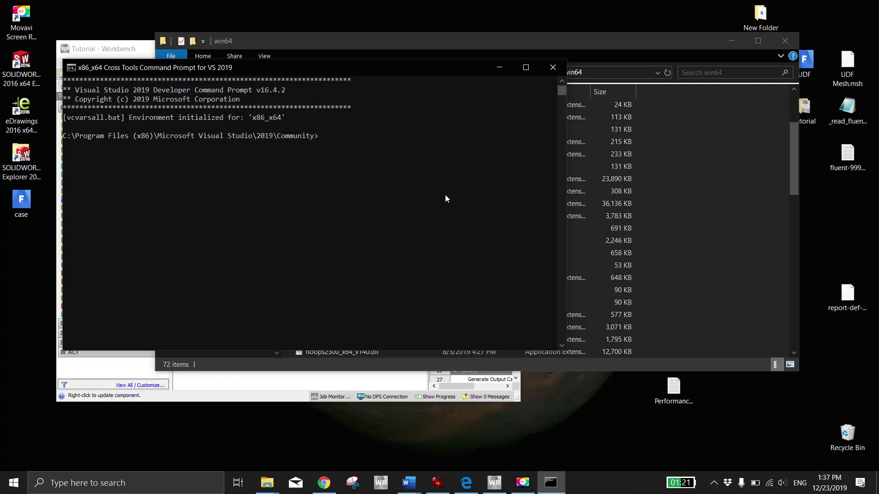
pyautogui.write('cd\\')
pyautogui.press('Return')
pyautogui.write('program files')
pyautogui.press('Return')
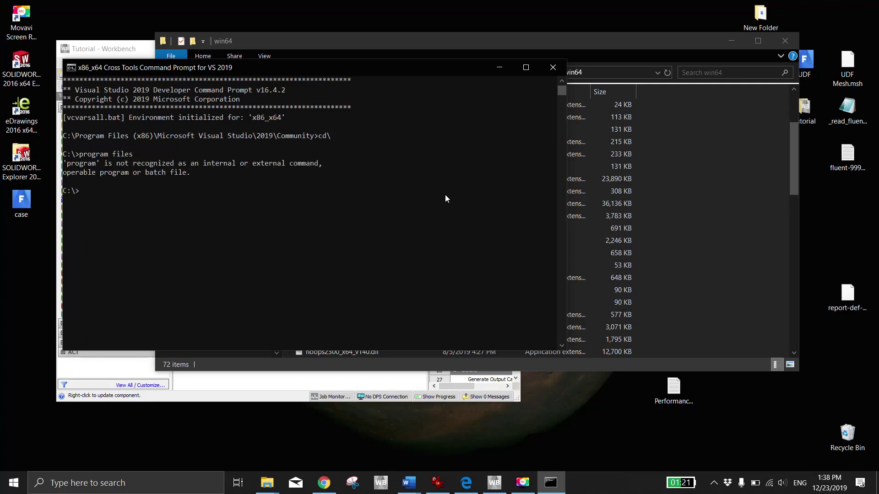
pyautogui.write('cd program files')
pyautogui.press('Return')
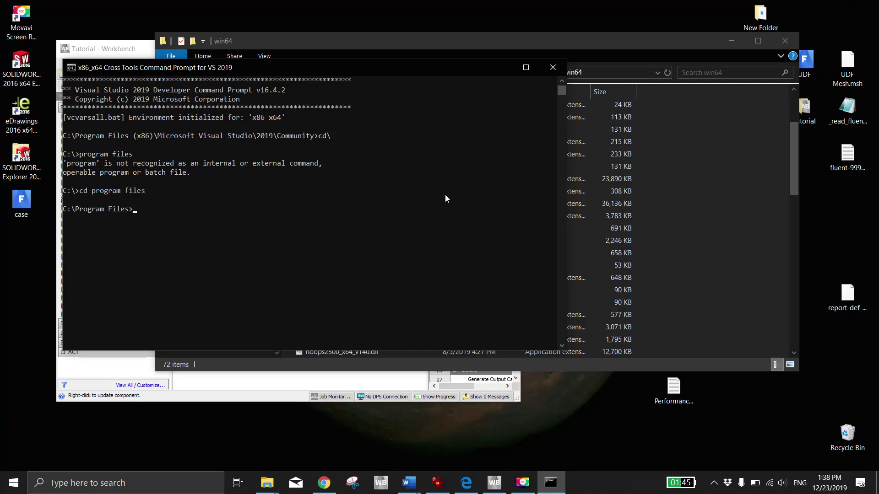
# Change the command prompt's directory to ansys inc and its subfolder ansys student
pyautogui.write('cd ansys inc')
pyautogui.press('Return')
pyautogui.write('cd ansys')
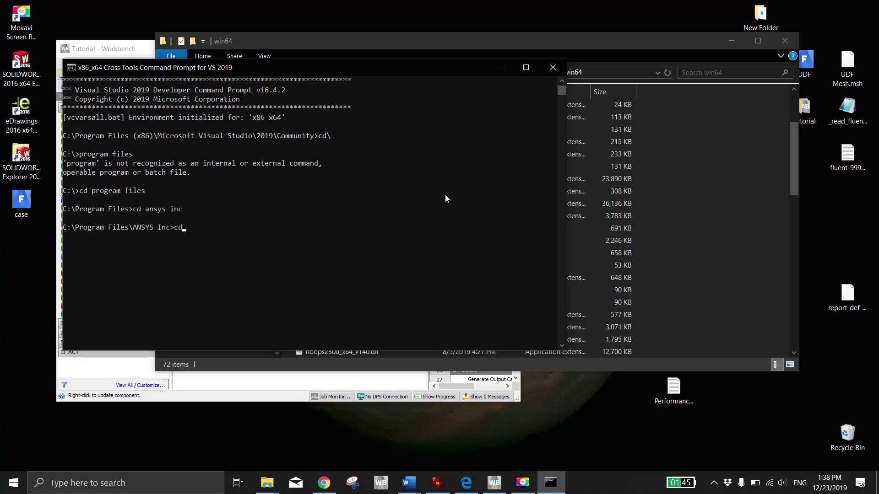
pyautogui.write(' student')
pyautogui.press('Return')
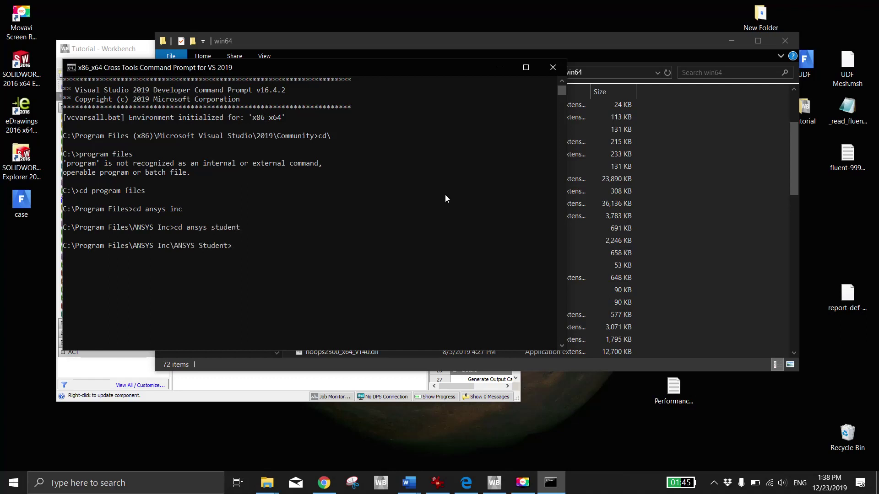
# Change the command prompt's directory through v195 and fluent into ntbin, one folder at a time
pyautogui.write('cd v195')
pyautogui.press('Return')
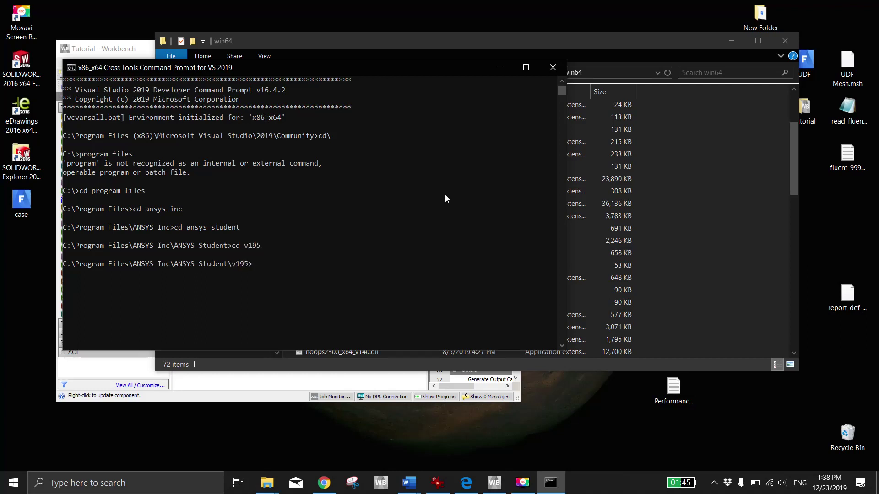
pyautogui.write('cd fluent')
pyautogui.press('Return')
pyautogui.write('cd')
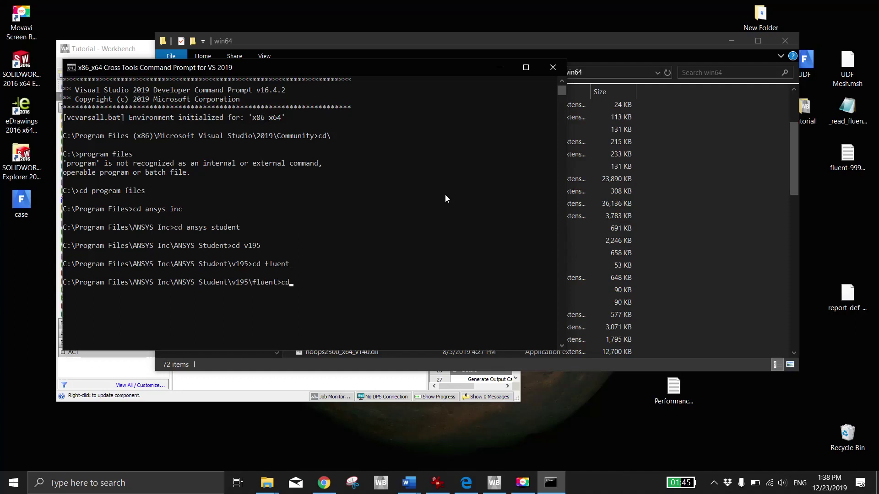
pyautogui.write(' ntbin')
pyautogui.press('Return')
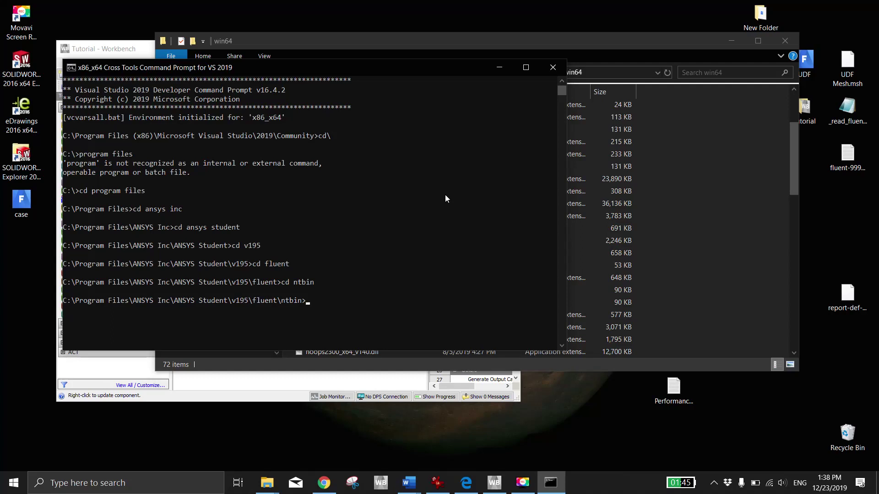
# Change the command prompt's directory into win64 and launch Fluent from it as a 2D double-precision session
pyautogui.write('cd win64')
pyautogui.press('Return')
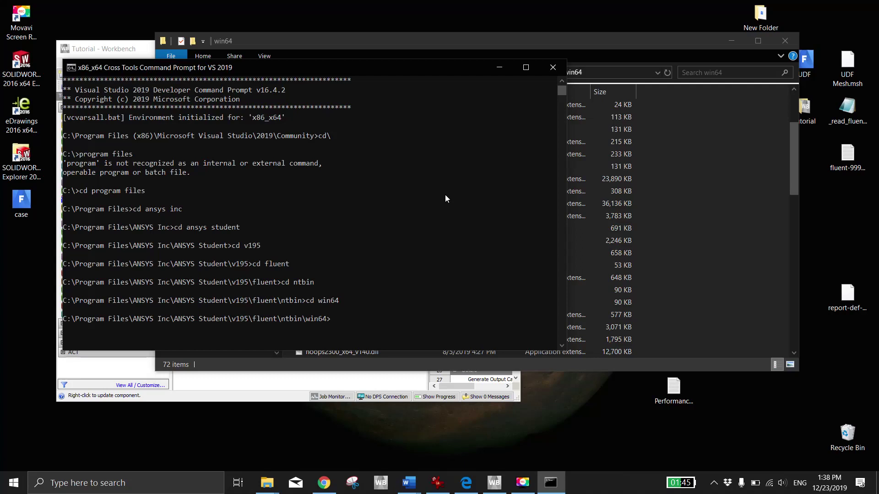
pyautogui.write('fluent')
pyautogui.press('Return')
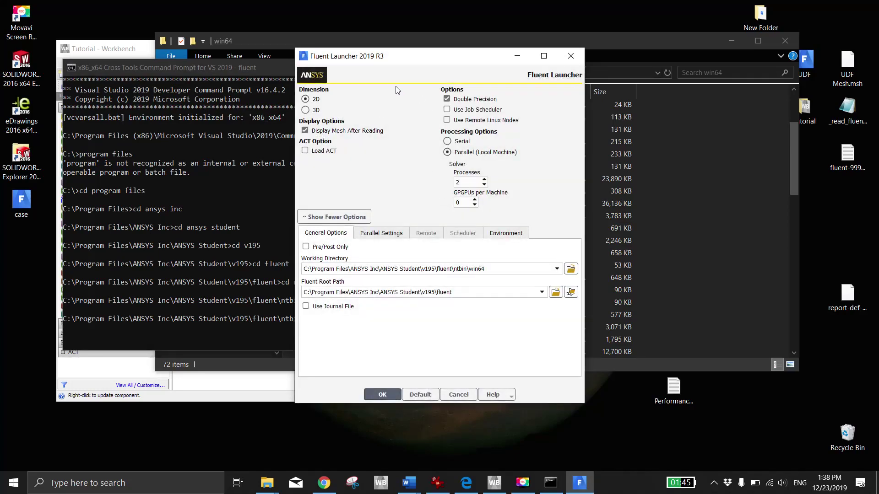
pyautogui.moveTo(394, 63); pyautogui.dragTo(382, 81)
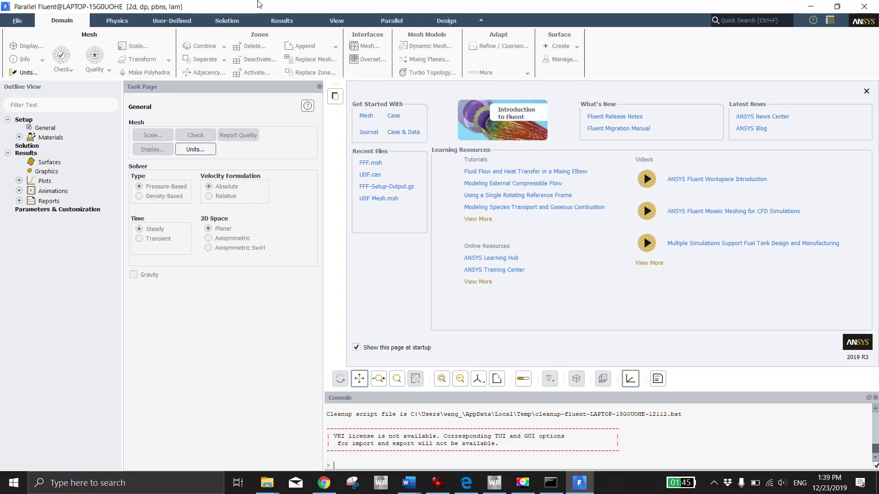
# Read the case file case.cas from the Desktop into Fluent and dismiss the UDF library error
pyautogui.click(18, 20)
pyautogui.moveTo(26, 59)
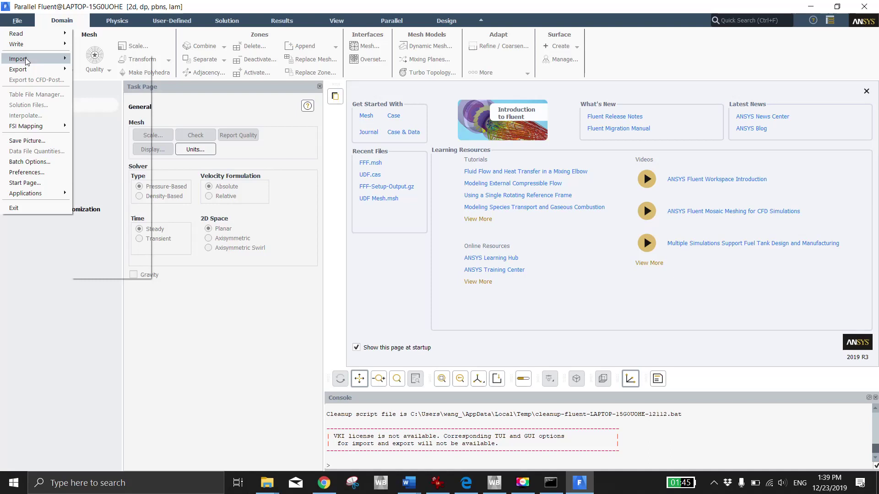
pyautogui.moveTo(27, 34)
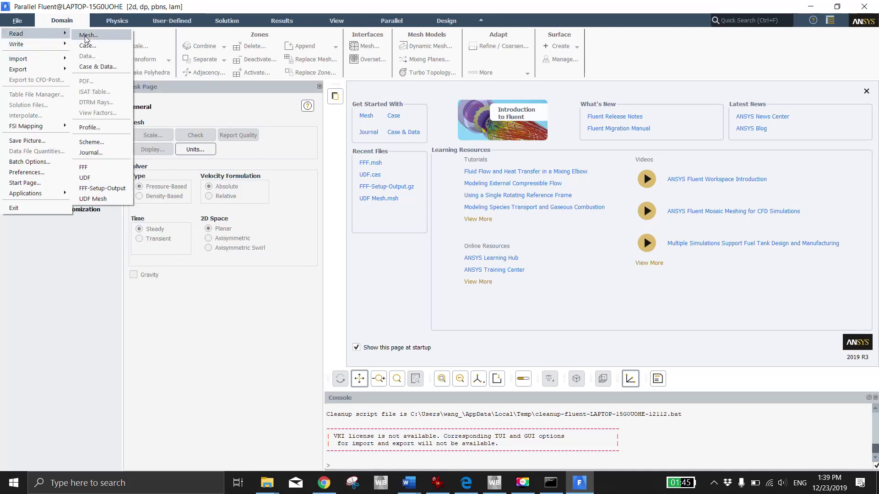
pyautogui.click(87, 46)
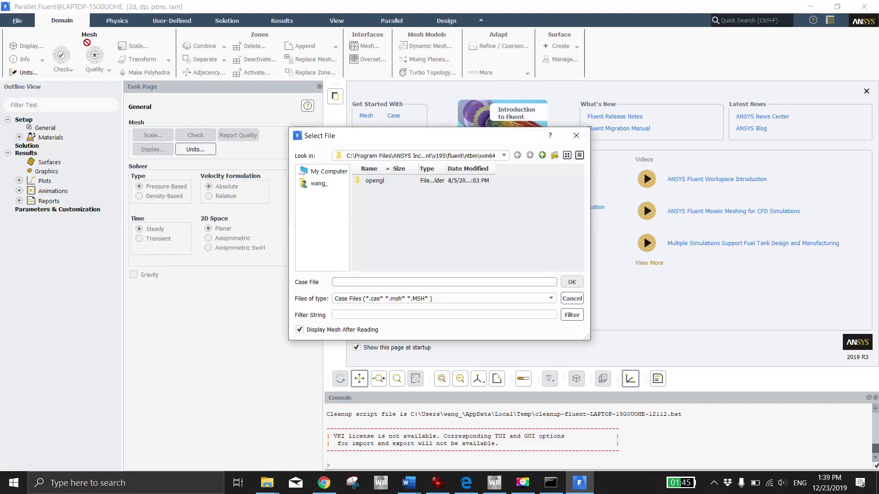
pyautogui.click(319, 183)
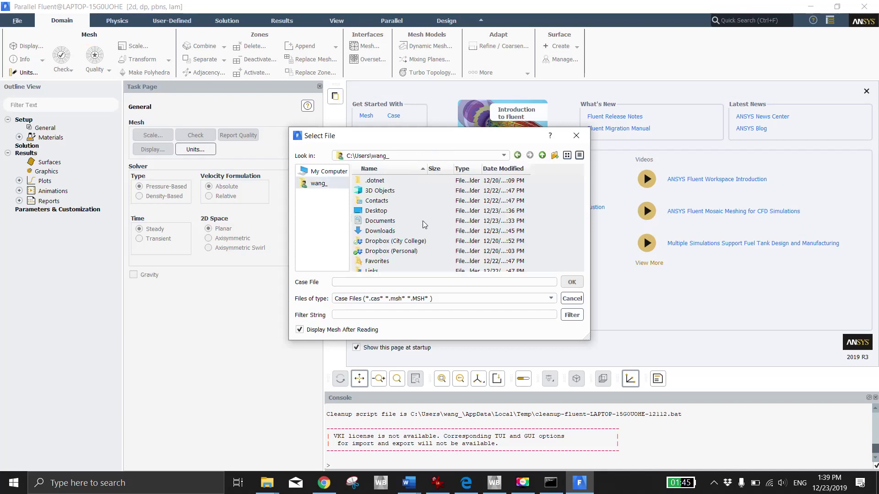
pyautogui.doubleClick(376, 211)
pyautogui.click(380, 221)
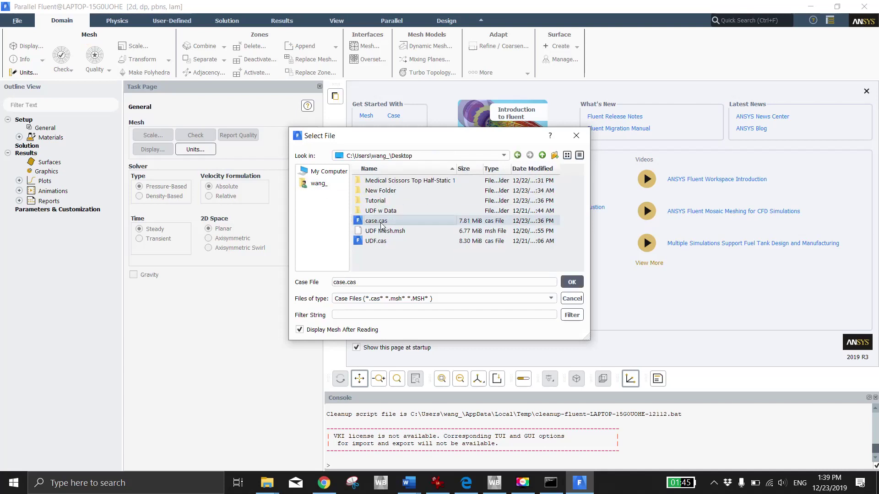
pyautogui.doubleClick(380, 222)
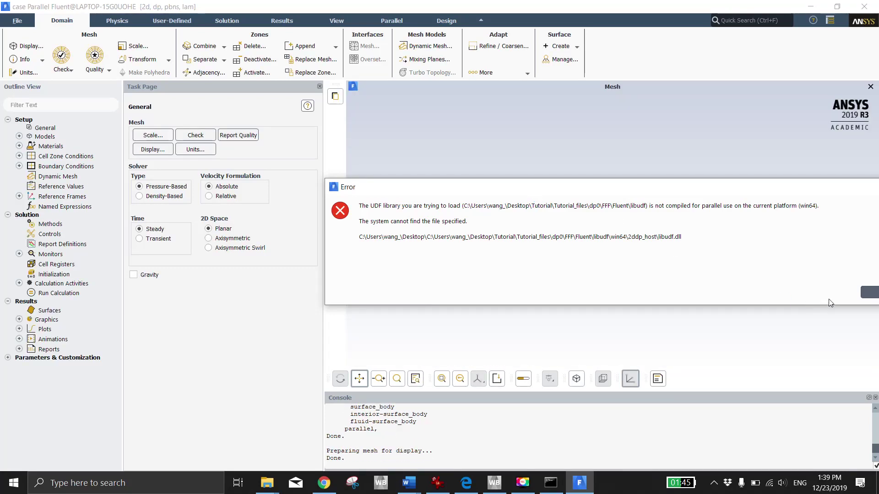
pyautogui.click(870, 293)
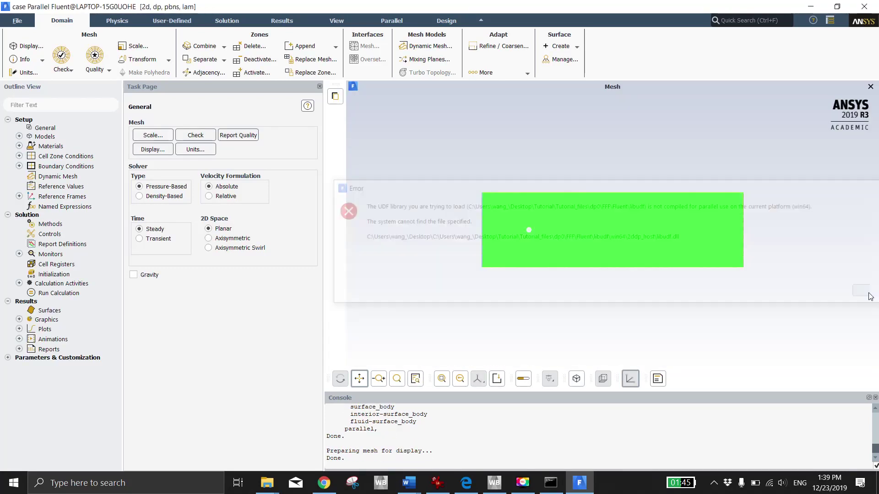
# Open the compiled UDF settings and shorten the library name to libudf by removing its folder path
pyautogui.click(171, 21)
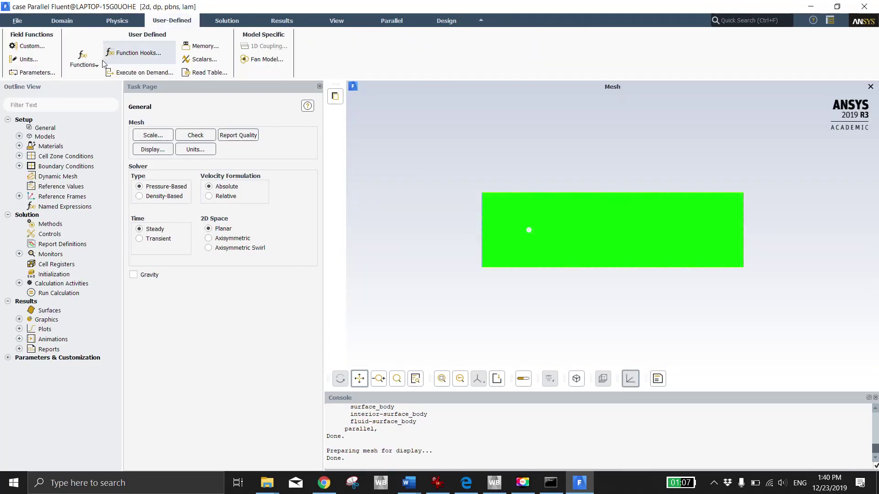
pyautogui.click(82, 62)
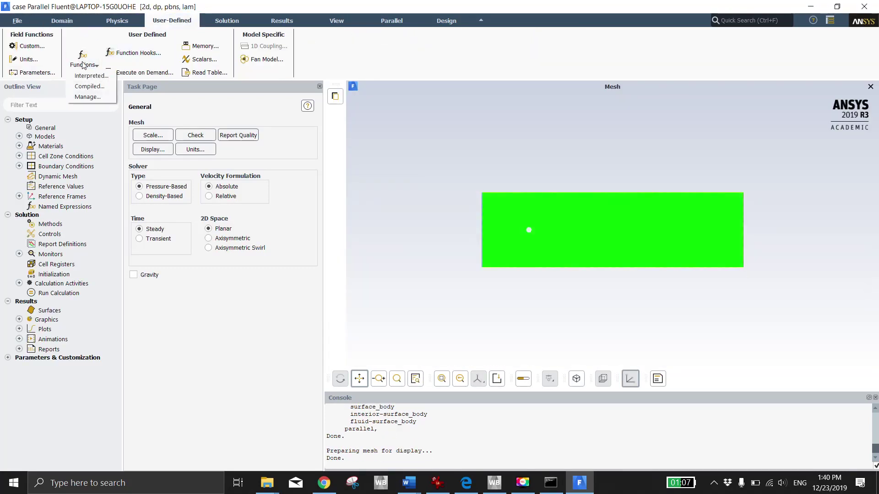
pyautogui.click(90, 86)
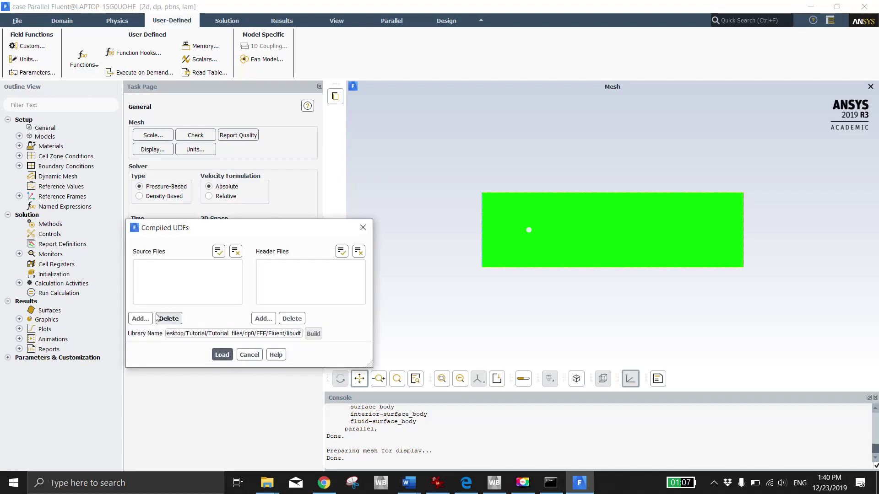
pyautogui.click(235, 334)
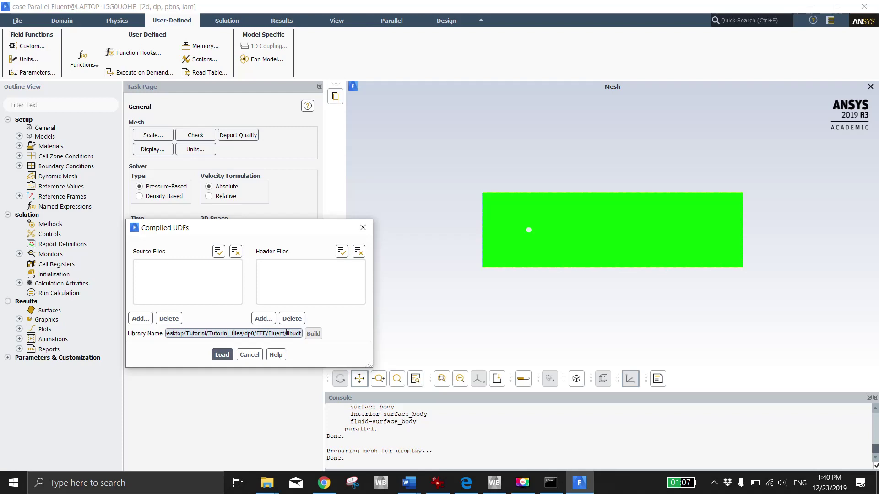
pyautogui.moveTo(287, 333); pyautogui.dragTo(122, 328)
pyautogui.press('BackSpace')
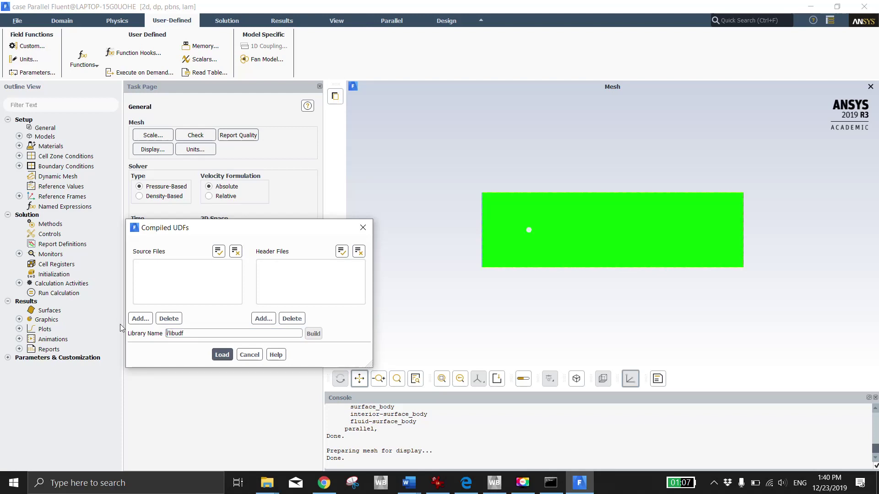
pyautogui.press('BackSpace')
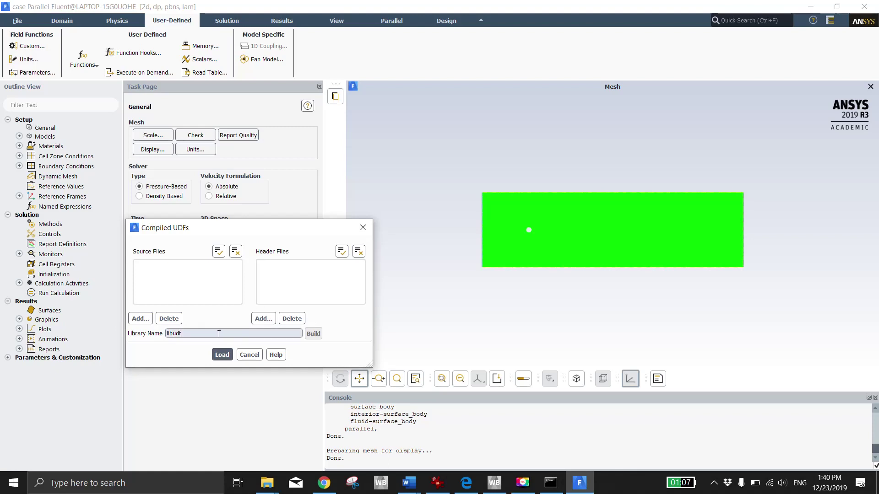
pyautogui.click(181, 334)
# Add 6DOF.c from the Energy Harvesting\UDF folder as a source file of the compiled UDF library
pyautogui.click(137, 323)
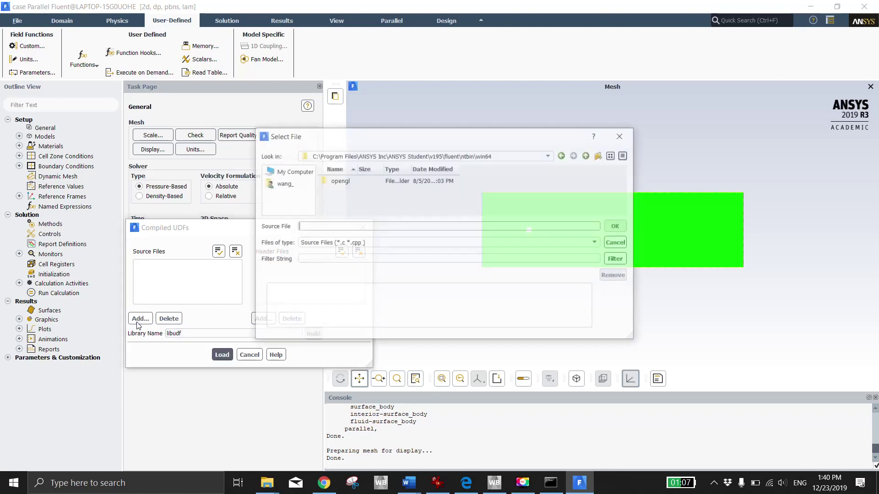
pyautogui.click(300, 182)
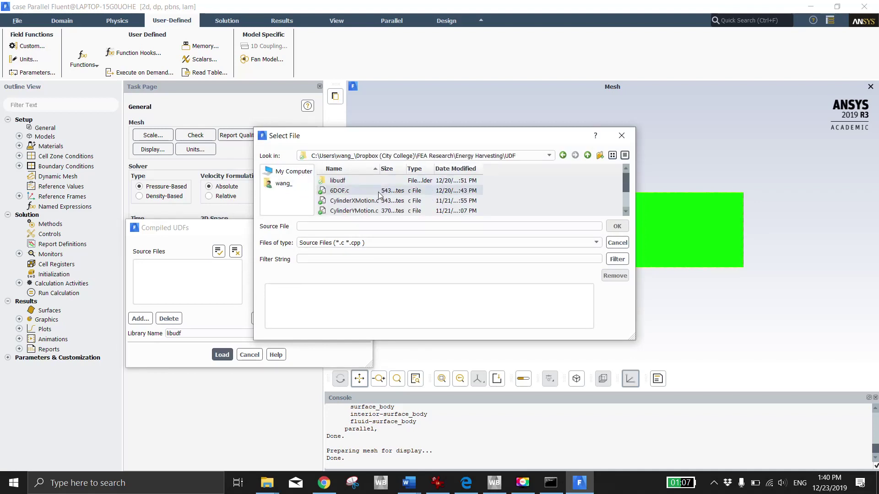
pyautogui.doubleClick(340, 190)
pyautogui.click(617, 226)
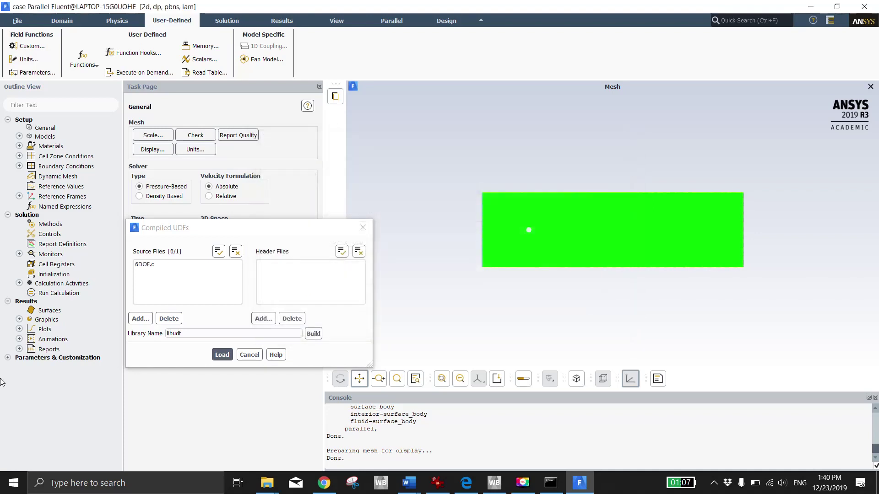
# Build and load the libudf library, and review the build and load messages in the console
pyautogui.click(313, 334)
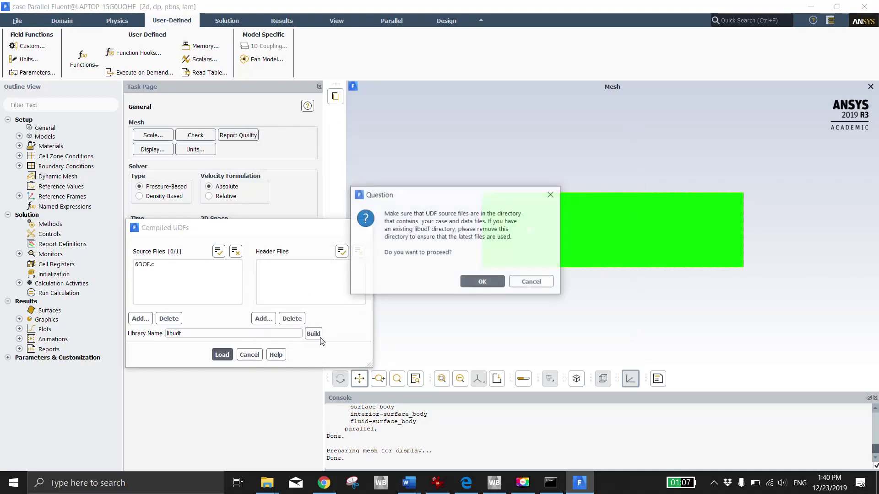
pyautogui.click(460, 281)
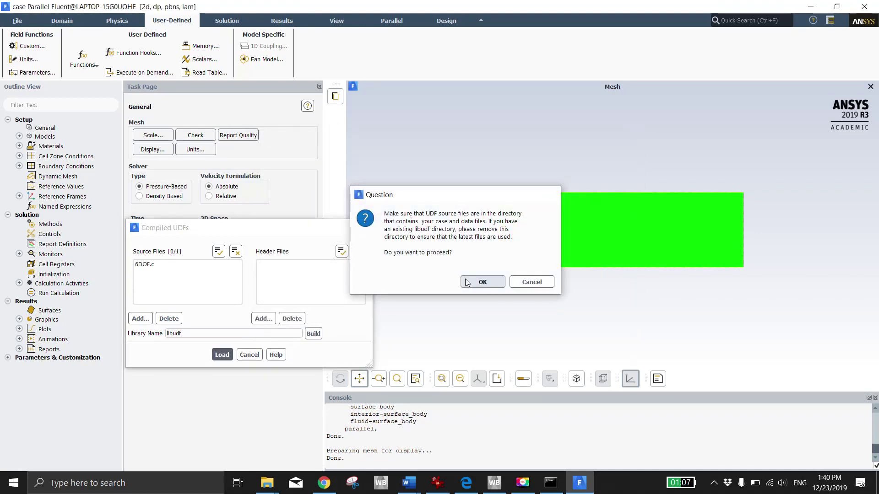
pyautogui.click(231, 352)
pyautogui.moveTo(478, 390); pyautogui.dragTo(480, 348)
pyautogui.moveTo(334, 405); pyautogui.dragTo(332, 463)
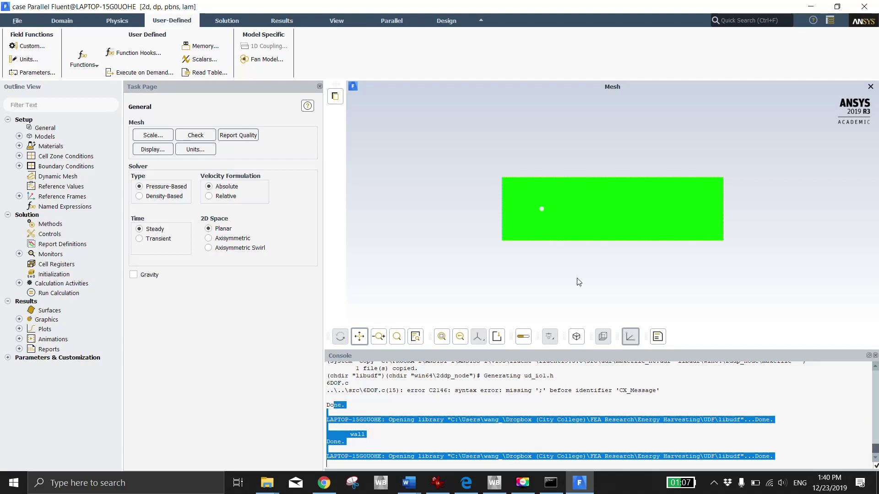
pyautogui.click(562, 366)
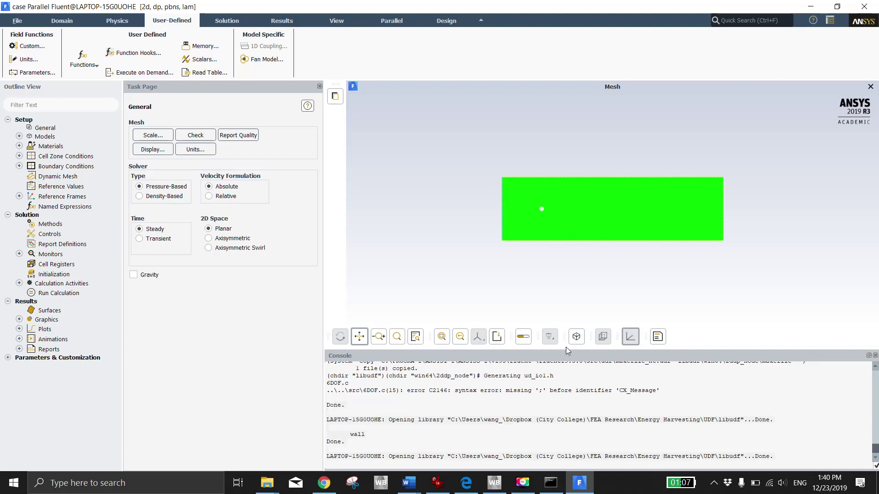
pyautogui.moveTo(568, 351); pyautogui.dragTo(571, 376)
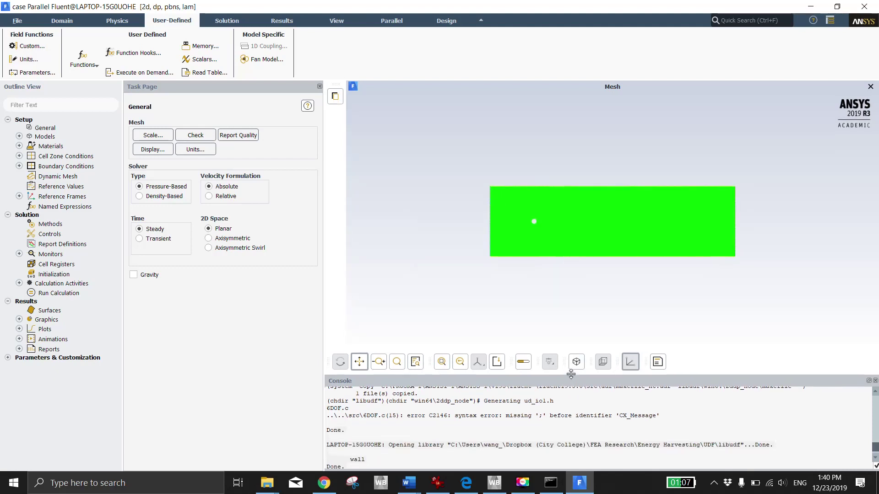
# Enable dynamic mesh and create a rigid body zone for wall with the motion UDF wall::libudf
pyautogui.click(74, 178)
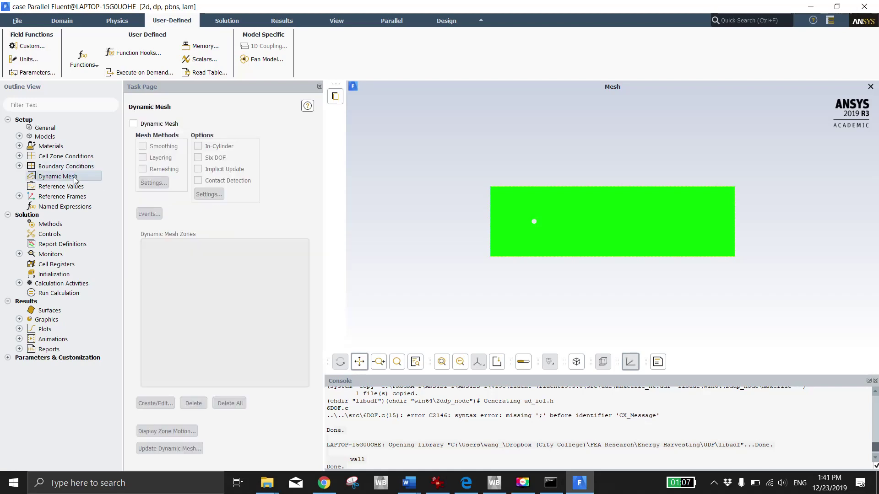
pyautogui.click(159, 124)
pyautogui.click(155, 404)
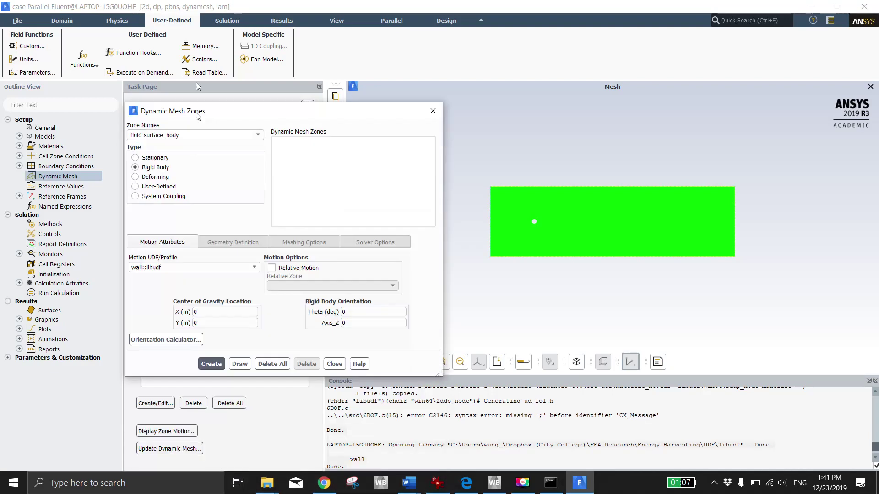
pyautogui.click(259, 97)
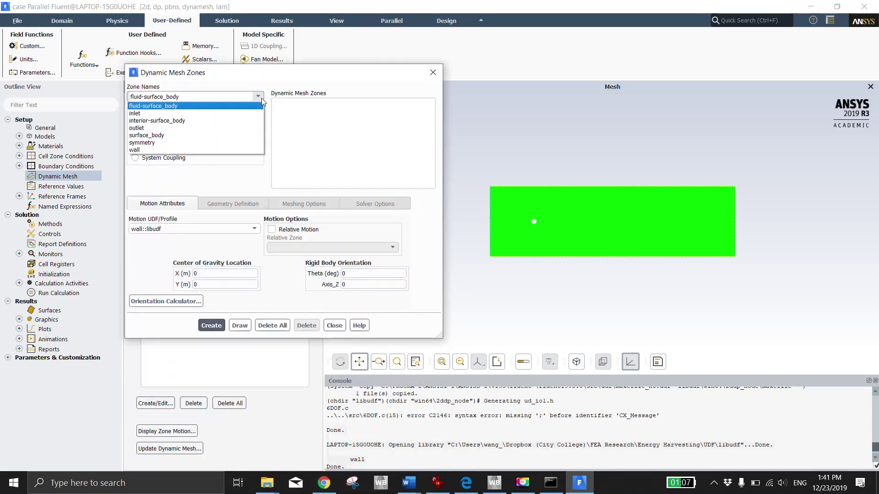
pyautogui.click(202, 148)
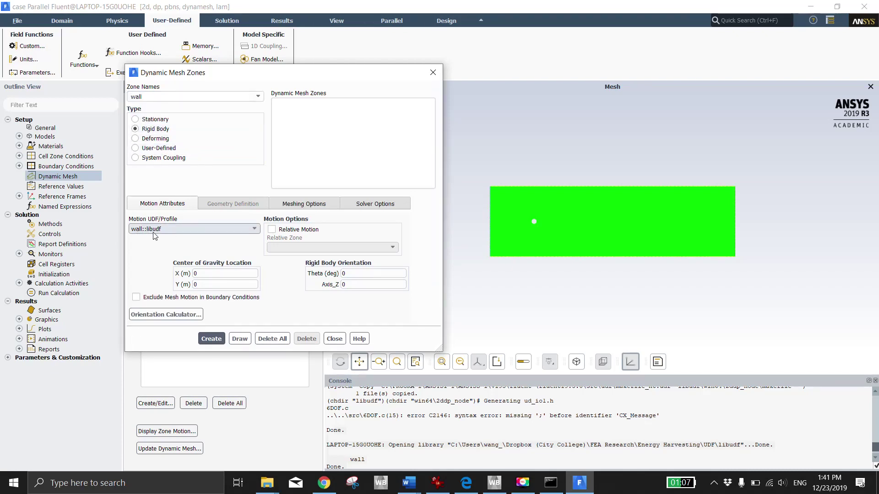
pyautogui.click(214, 339)
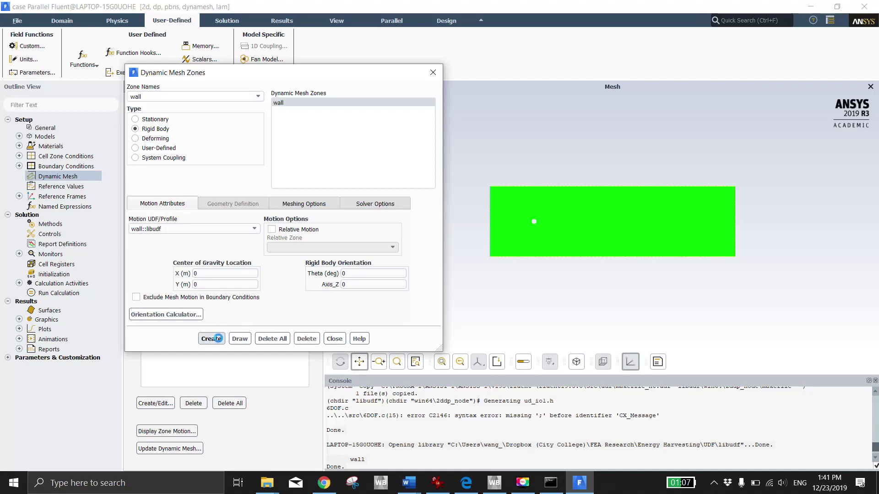
pyautogui.click(335, 339)
# Preview the zone motion of the wall rigid body over 100 steps with a 1 s time step
pyautogui.click(174, 244)
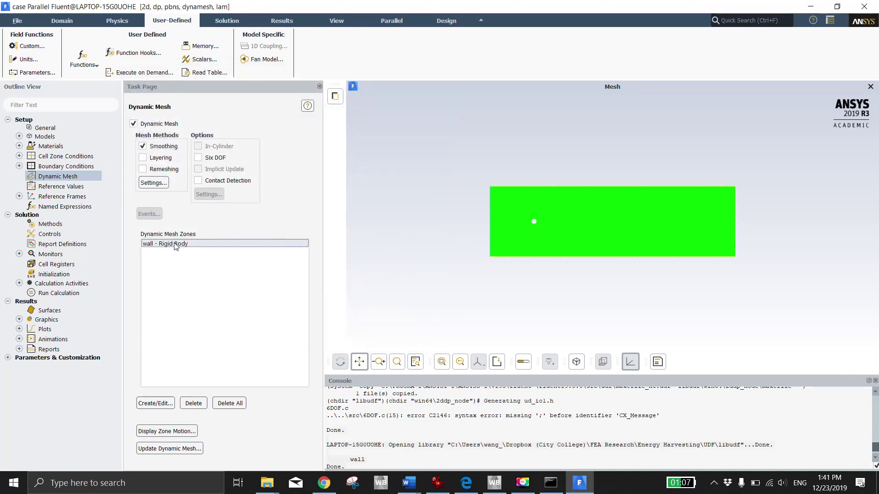
pyautogui.click(194, 431)
pyautogui.moveTo(326, 228); pyautogui.dragTo(199, 160)
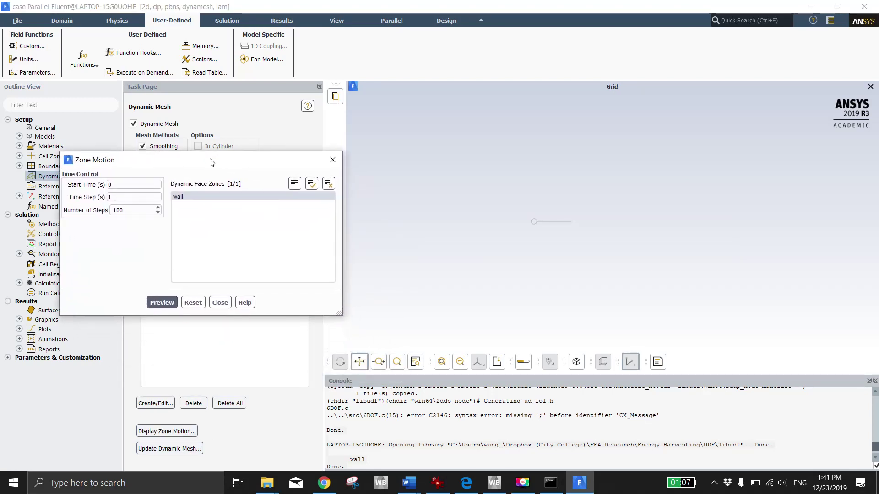
pyautogui.click(162, 303)
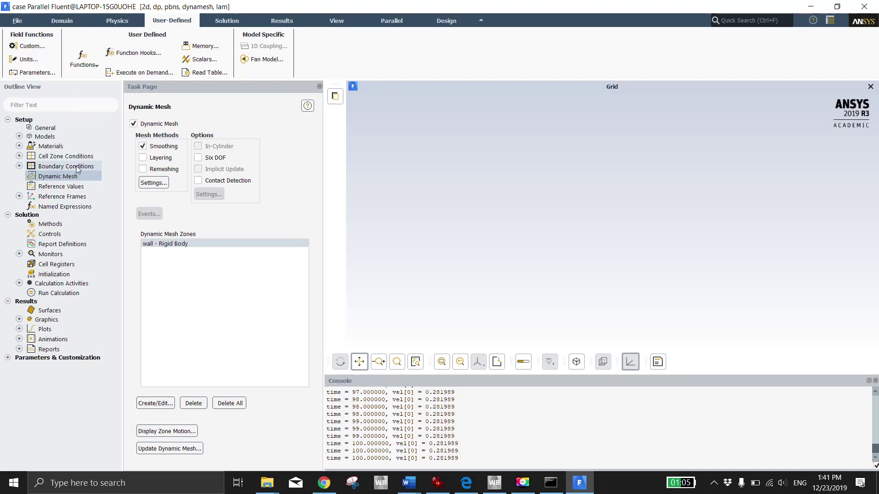
# Write the case file to the Desktop as case.cas, overwriting the existing file
pyautogui.click(17, 21)
pyautogui.moveTo(19, 44)
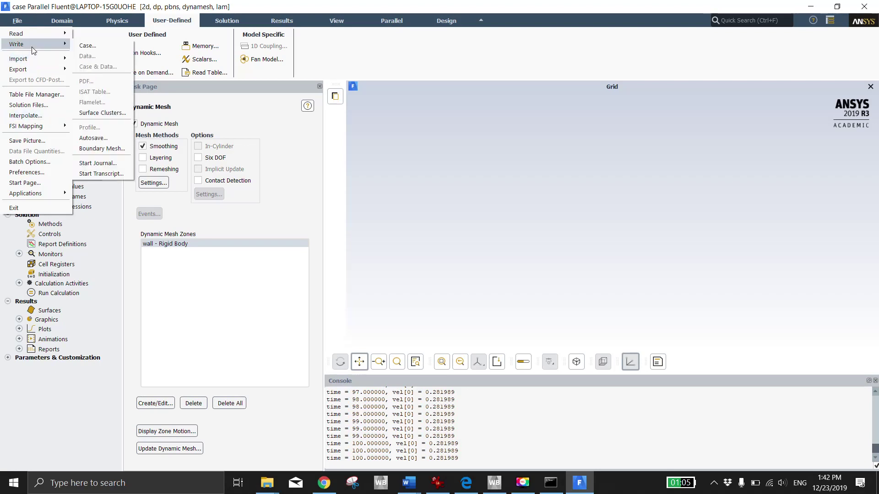
pyautogui.click(87, 44)
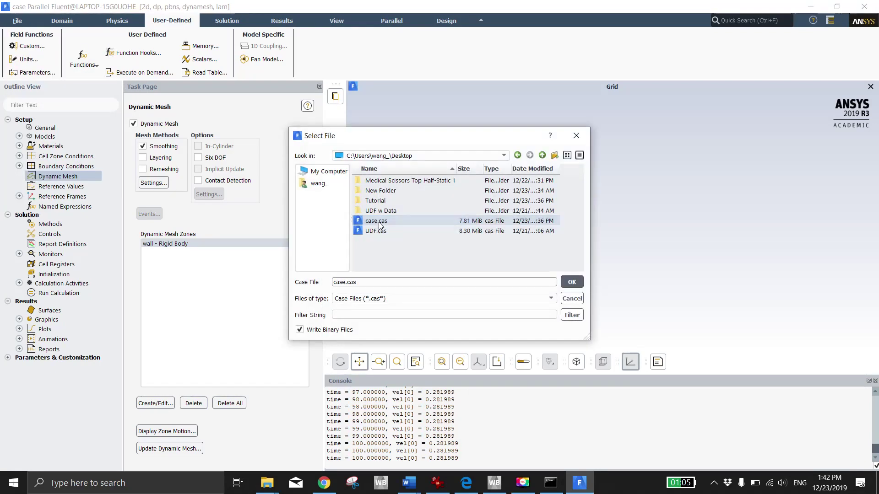
pyautogui.click(570, 282)
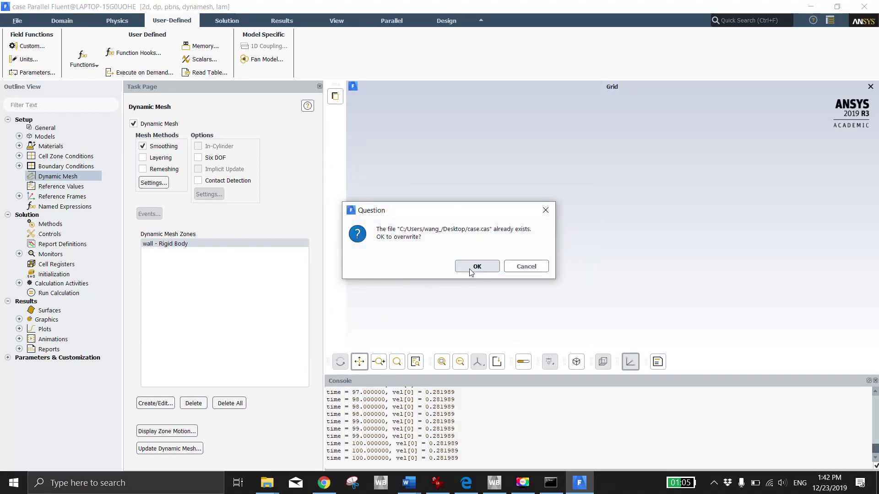
pyautogui.click(474, 267)
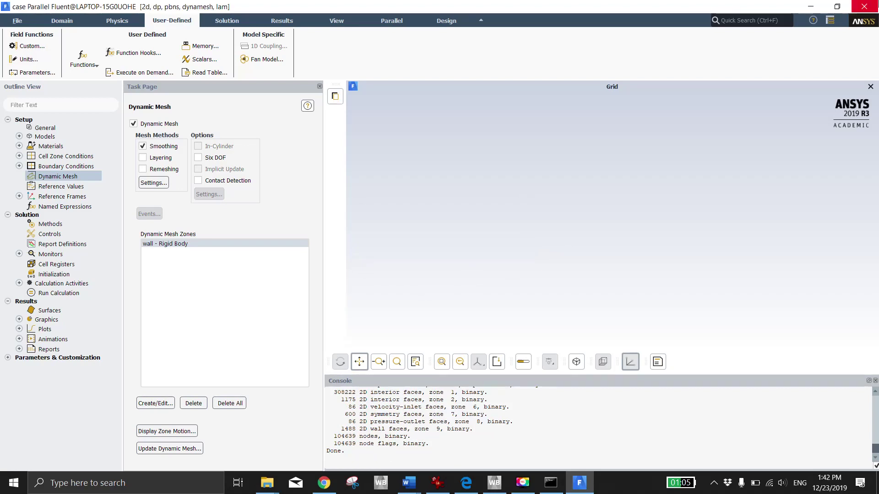
# Quit Fluent and reopen the saved case file from the desktop
pyautogui.click(864, 7)
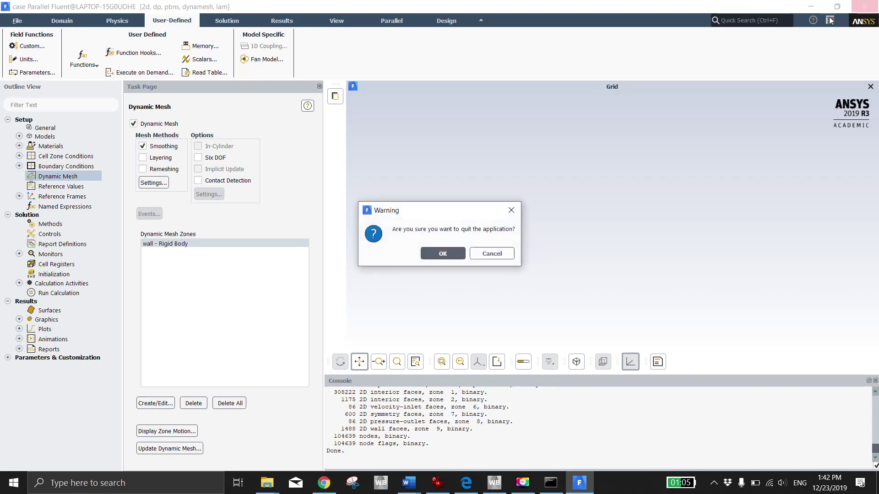
pyautogui.click(454, 252)
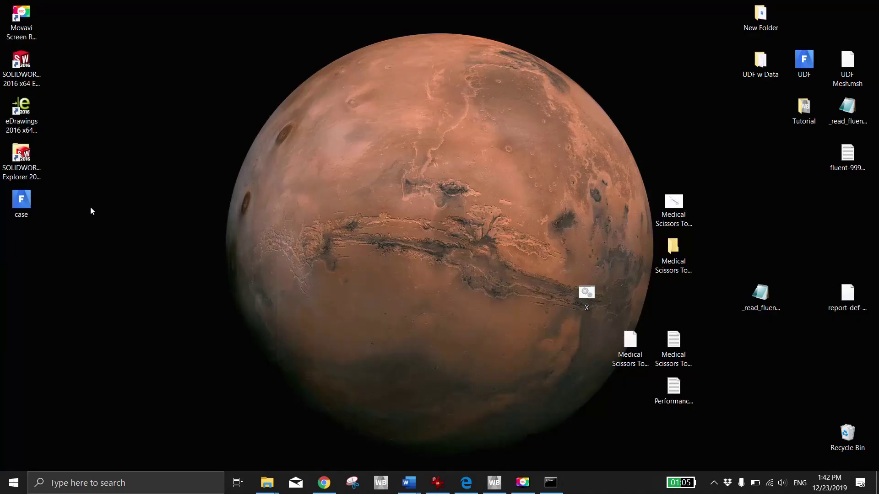
pyautogui.click(6, 198)
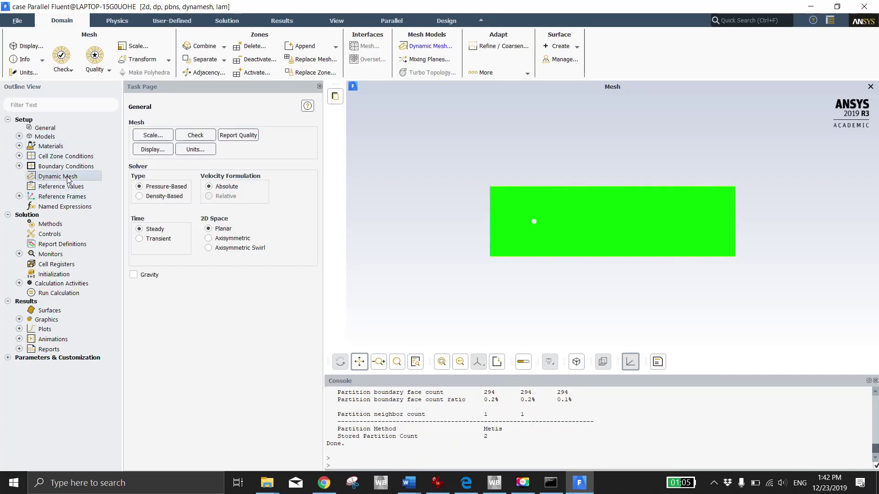
# Preview the zone motion of the wall rigid body in the reopened case's dynamic mesh setup
pyautogui.click(68, 178)
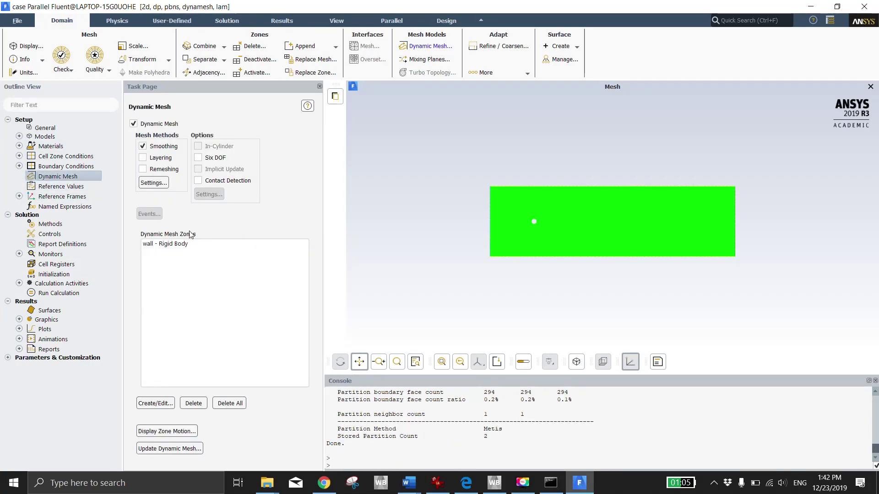
pyautogui.click(174, 244)
pyautogui.click(167, 431)
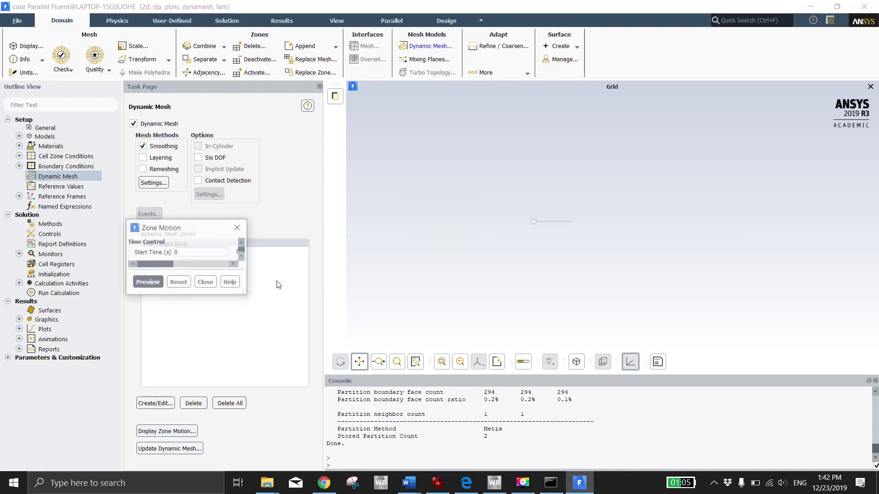
pyautogui.click(222, 370)
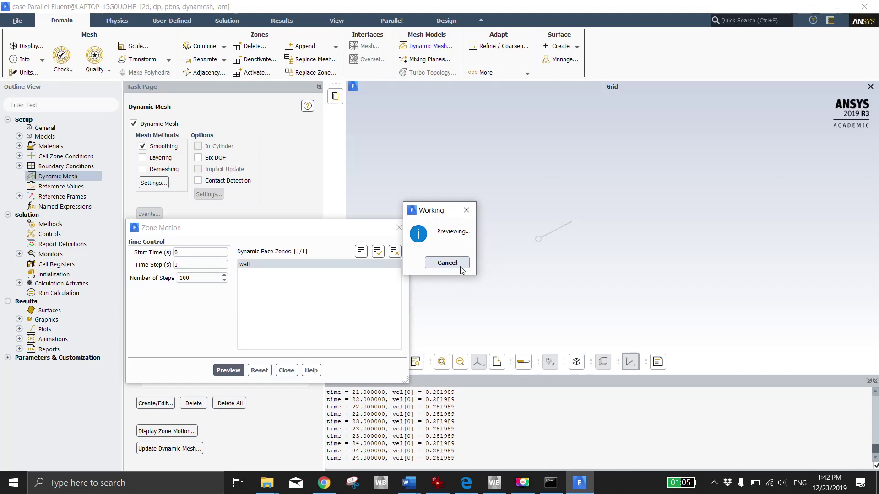
pyautogui.click(523, 483)
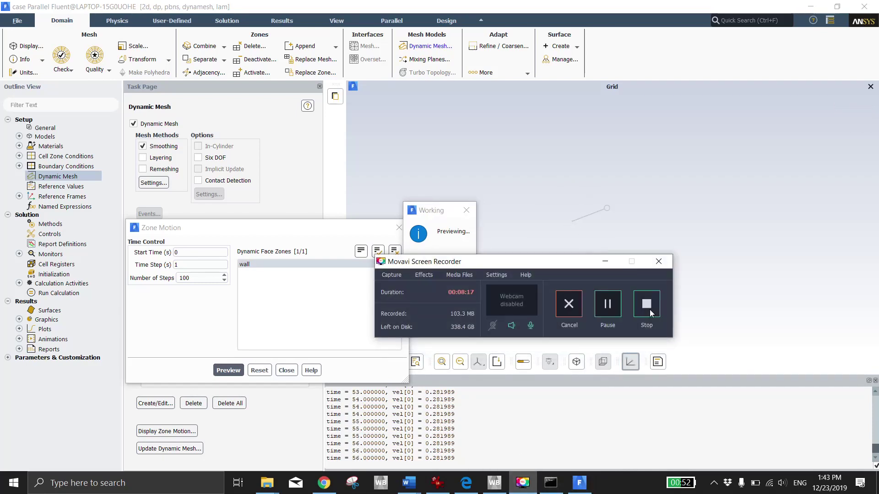